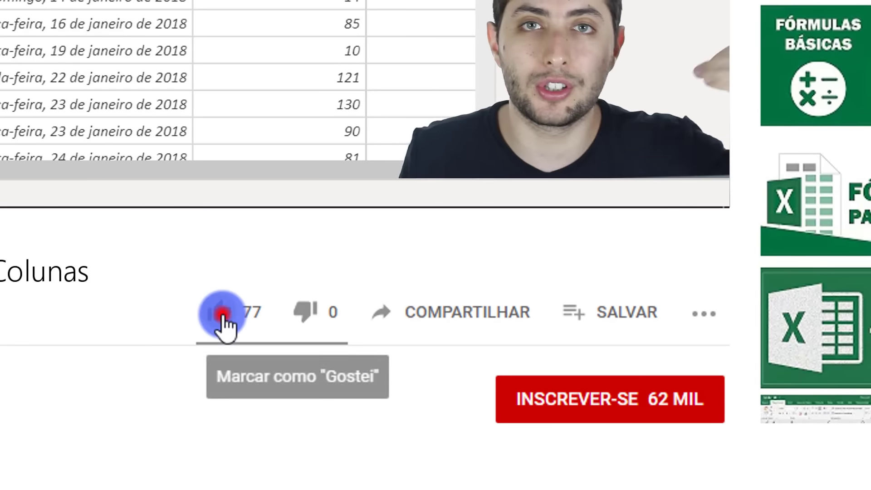
{"action": "left_click", "coordinate": [334, 374]}
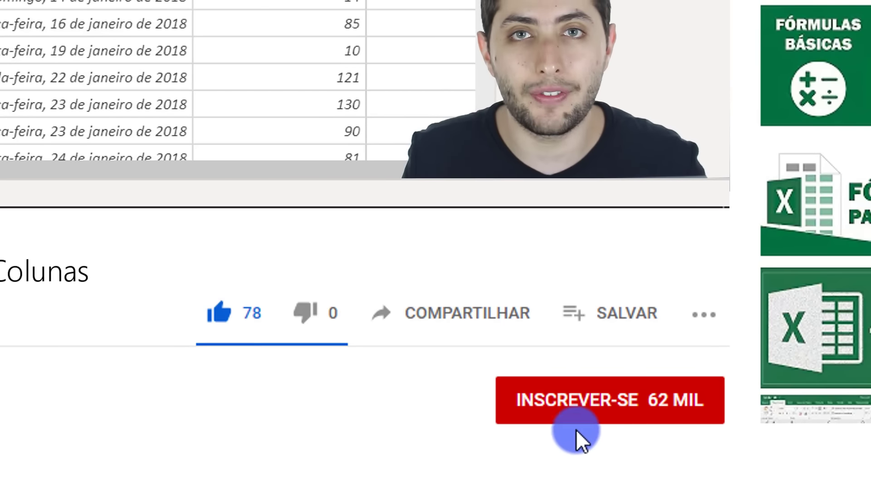
{"action": "left_click", "coordinate": [579, 405]}
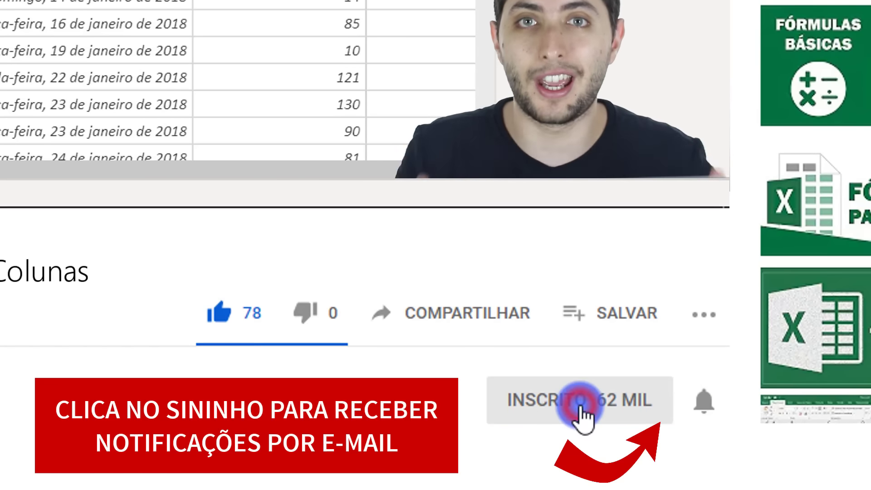
{"action": "left_click", "coordinate": [694, 400]}
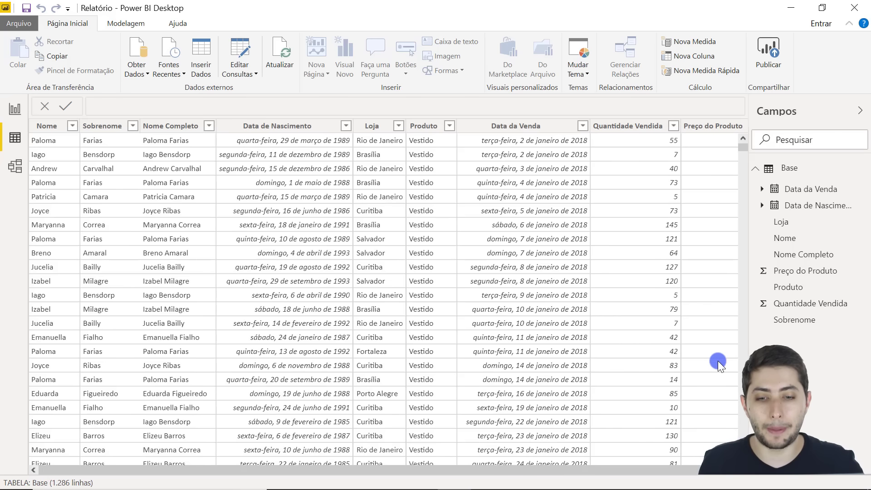
- Examine the Quantidade Vendida and Preço do Produto columns in the Base table, and look at the report page
{"action": "left_click_drag", "start_coordinate": [520, 474], "coordinate": [437, 445]}
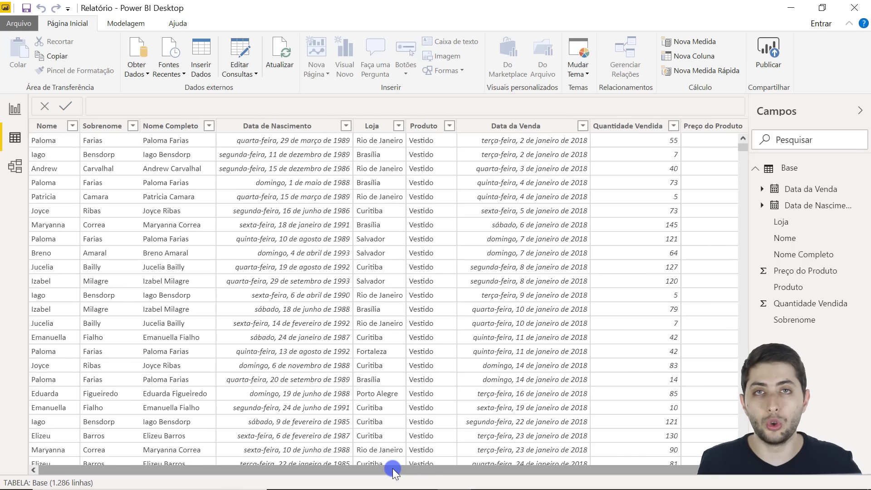
{"action": "left_click_drag", "start_coordinate": [393, 470], "coordinate": [432, 468]}
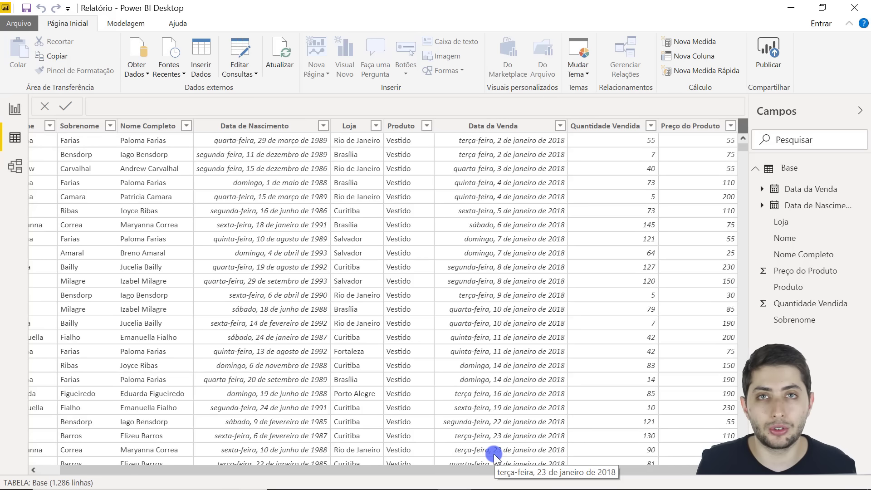
{"action": "left_click", "coordinate": [609, 131]}
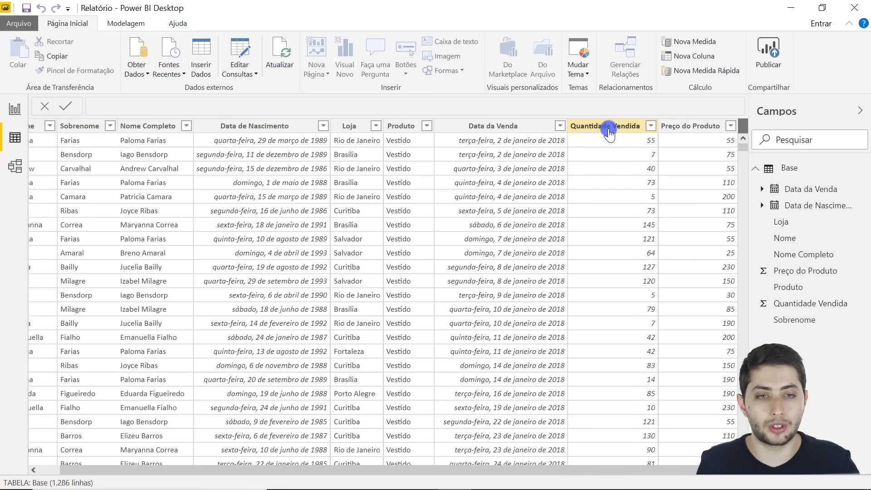
{"action": "left_click", "coordinate": [699, 127]}
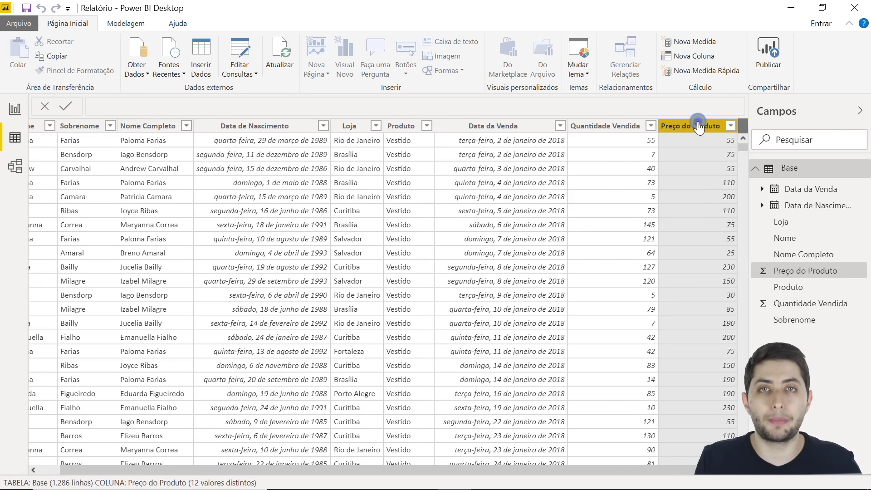
{"action": "left_click", "coordinate": [13, 116]}
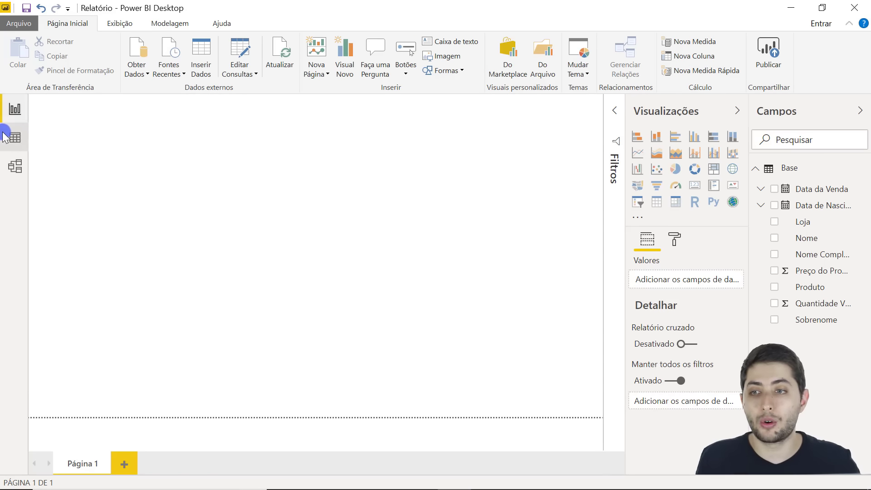
{"action": "left_click", "coordinate": [15, 135]}
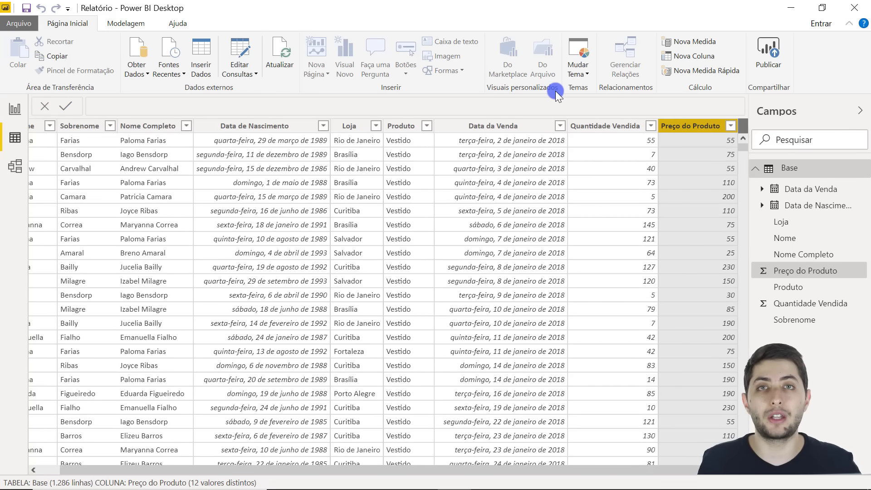
{"action": "left_click", "coordinate": [589, 129]}
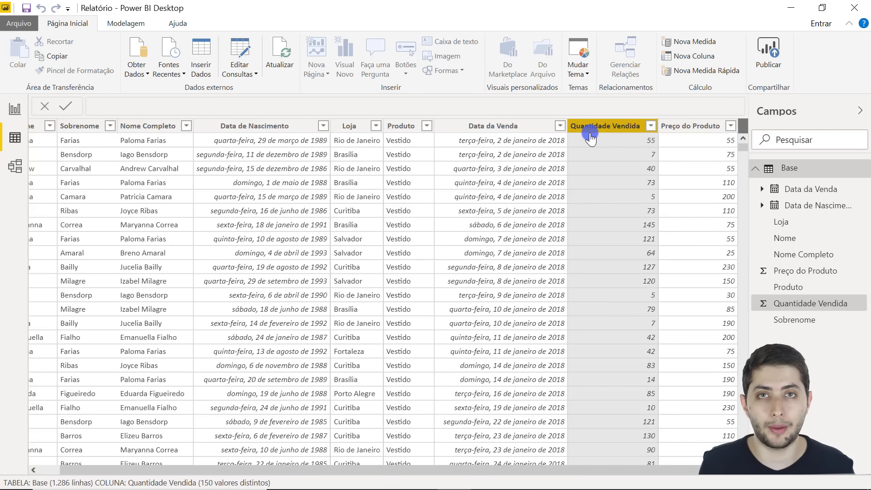
{"action": "left_click", "coordinate": [691, 127]}
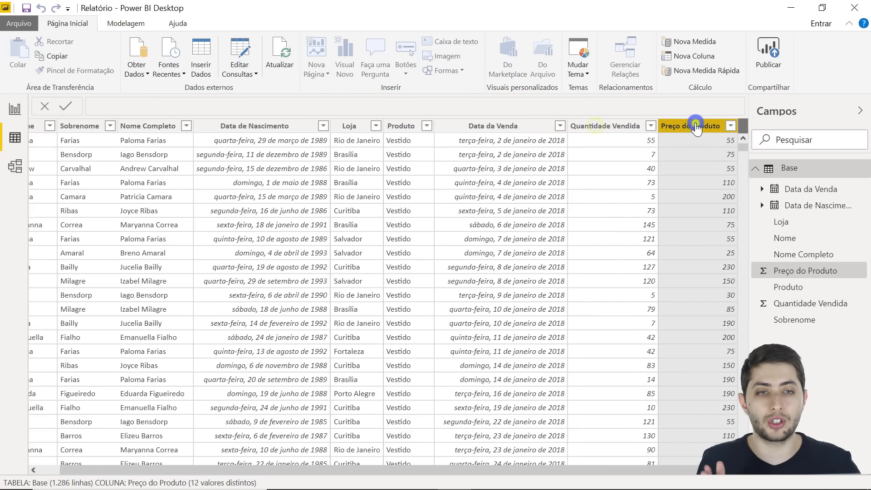
- Add a new calculated column to the Base table and name it Faturamento
{"action": "right_click", "coordinate": [610, 131]}
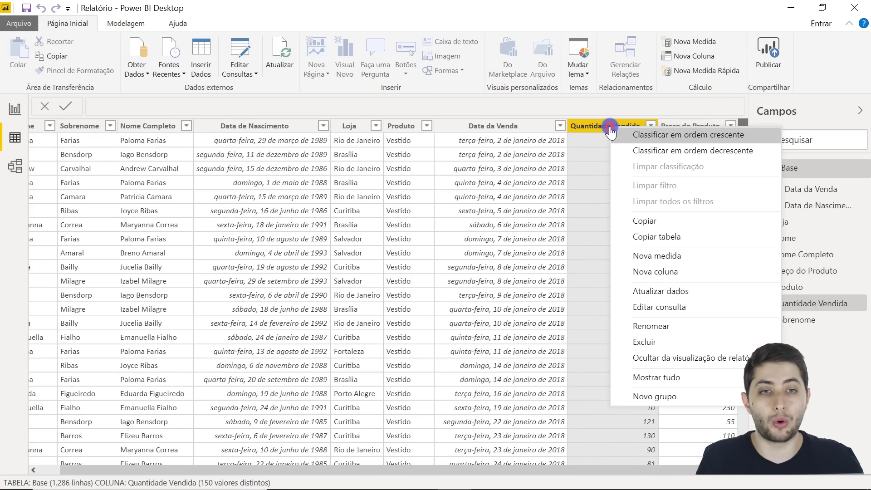
{"action": "left_click", "coordinate": [671, 271]}
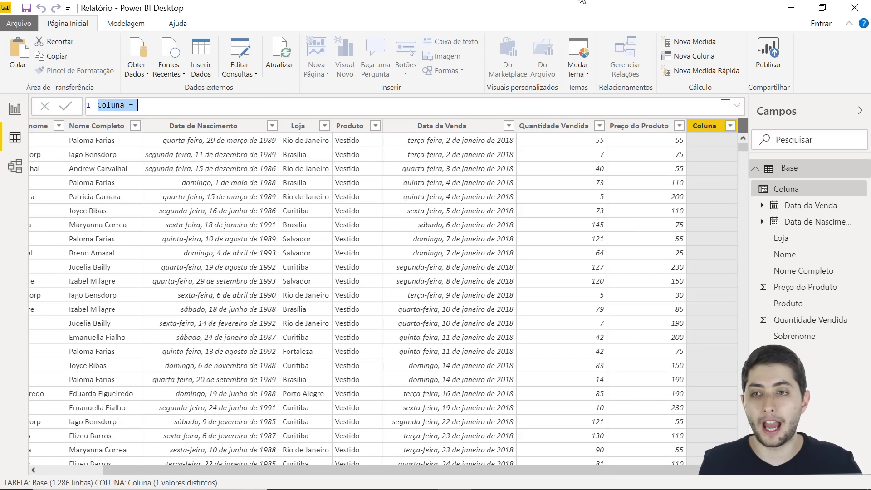
{"action": "left_click_drag", "start_coordinate": [156, 106], "coordinate": [94, 101]}
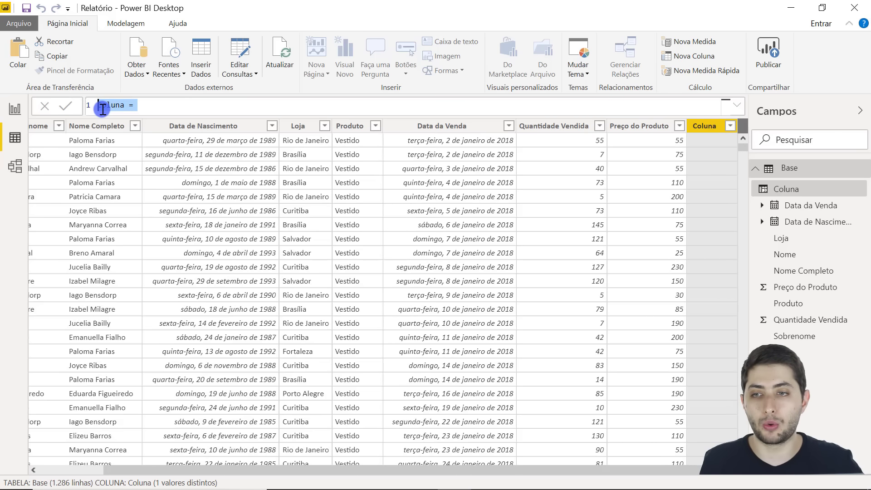
{"action": "left_click", "coordinate": [123, 106]}
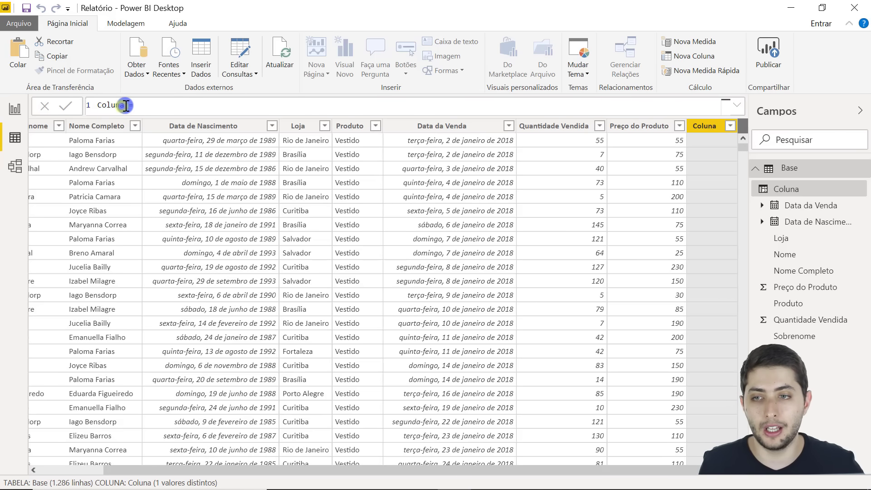
{"action": "left_click_drag", "start_coordinate": [125, 106], "coordinate": [90, 107]}
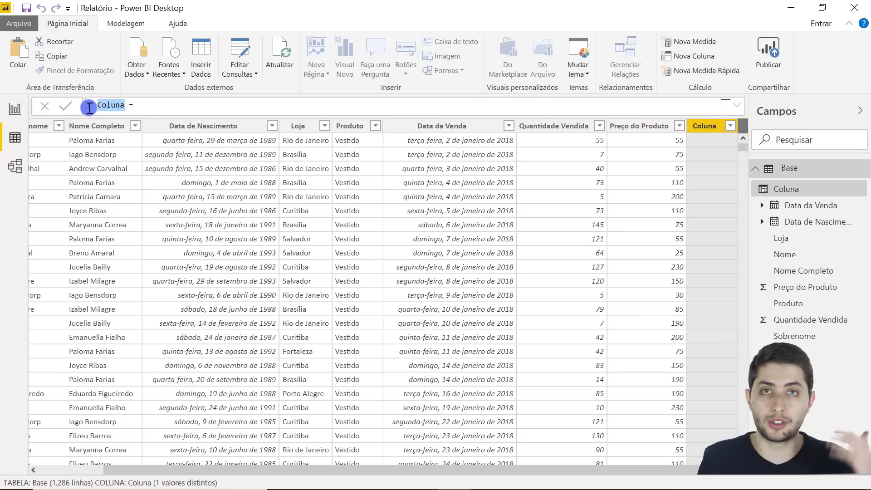
{"action": "left_click", "coordinate": [143, 104]}
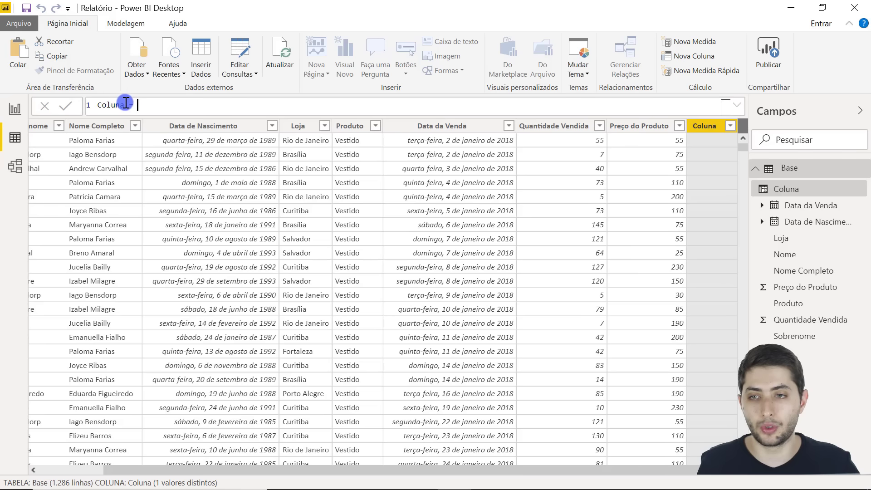
{"action": "left_click_drag", "start_coordinate": [125, 105], "coordinate": [75, 101]}
{"action": "type", "text": "Faturamento"}
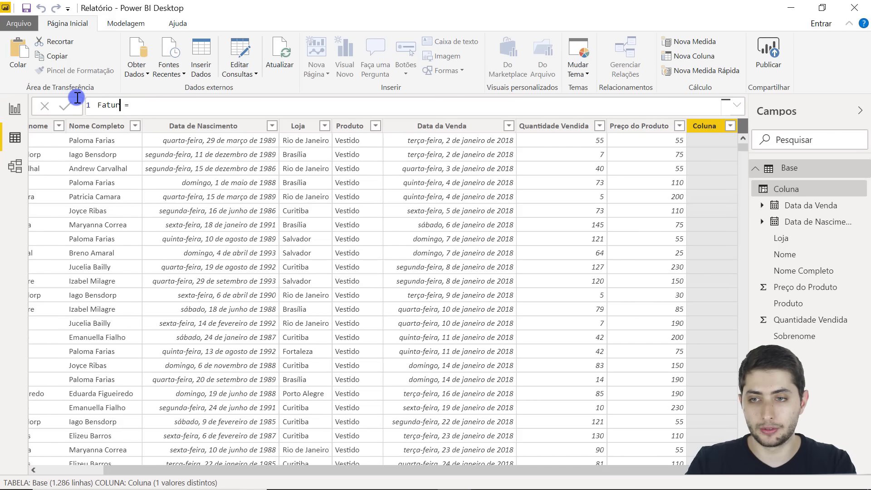
- Define the Faturamento column with the formula Base[Quantidade Vendida]*Base[Preço do Produto]
{"action": "left_click", "coordinate": [194, 104]}
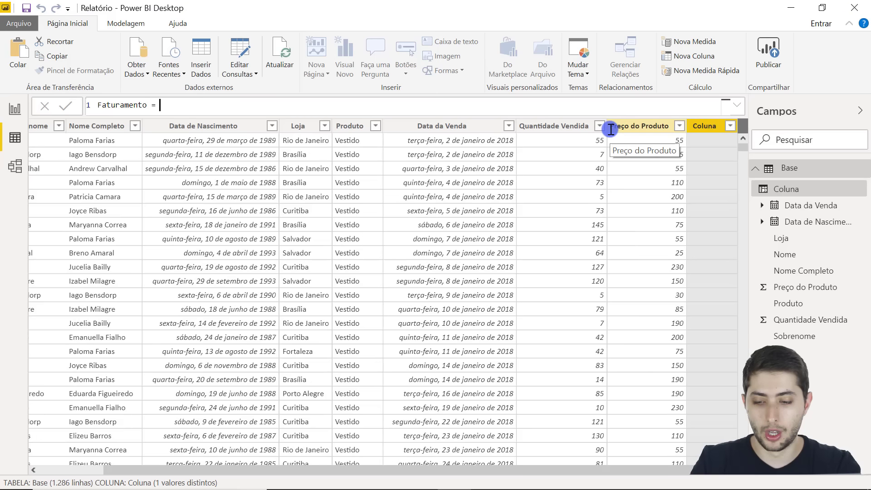
{"action": "type", "text": "quanti"}
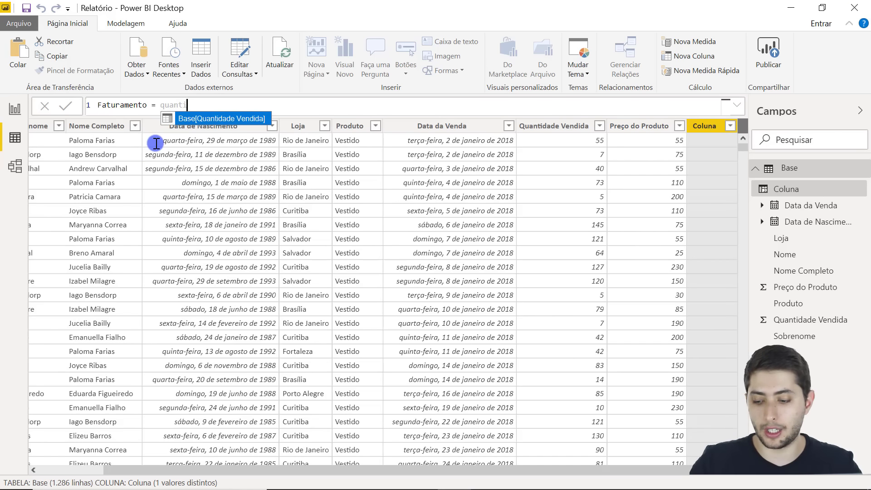
{"action": "key", "text": "Tab"}
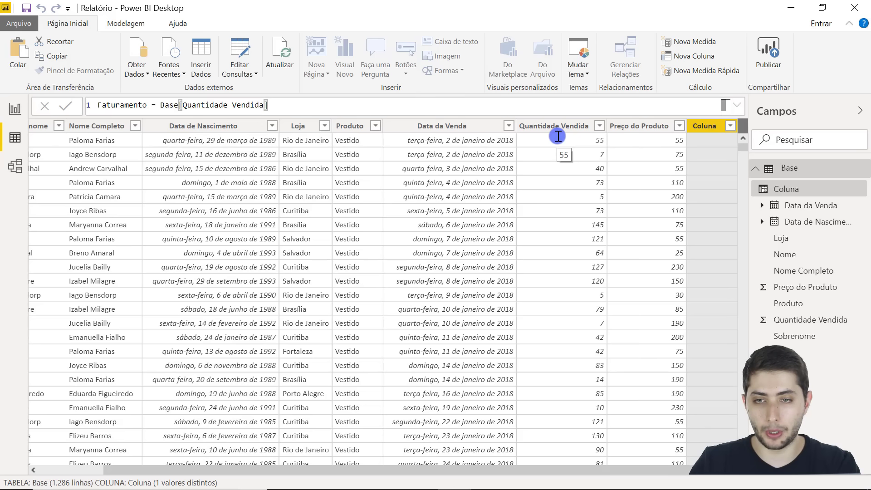
{"action": "type", "text": "*pre"}
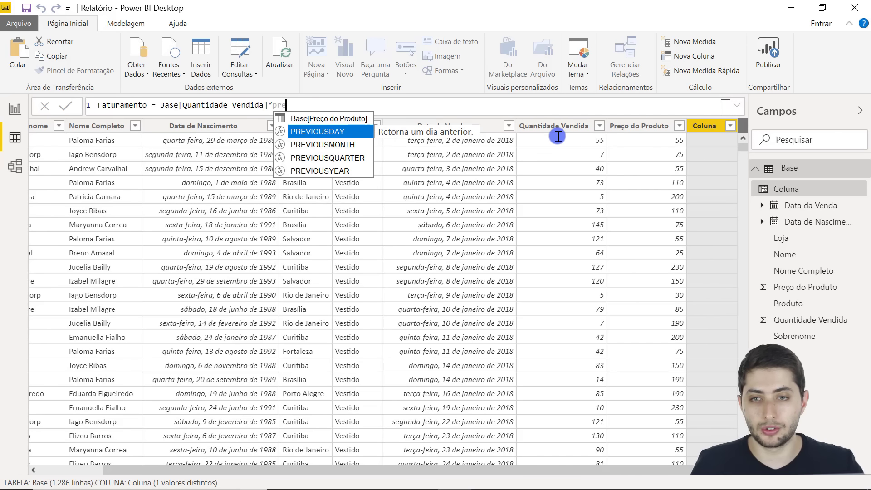
{"action": "key", "text": "Up"}
{"action": "key", "text": "Tab"}
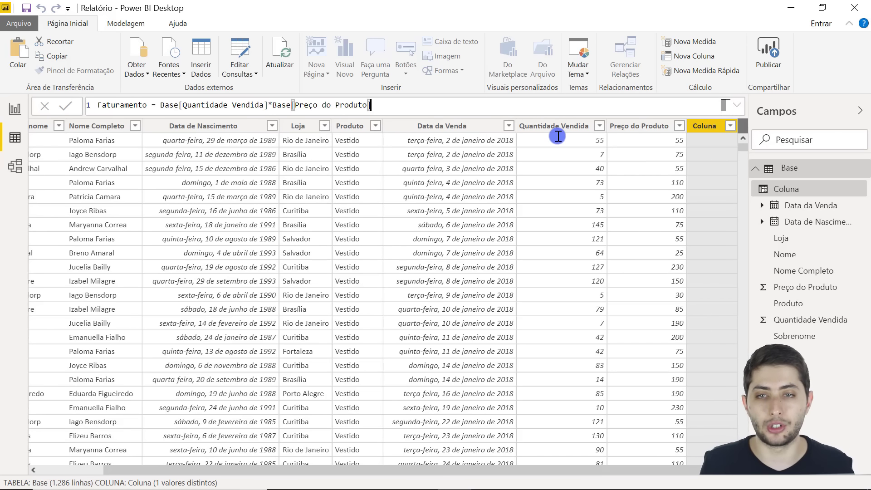
{"action": "key", "text": "Return"}
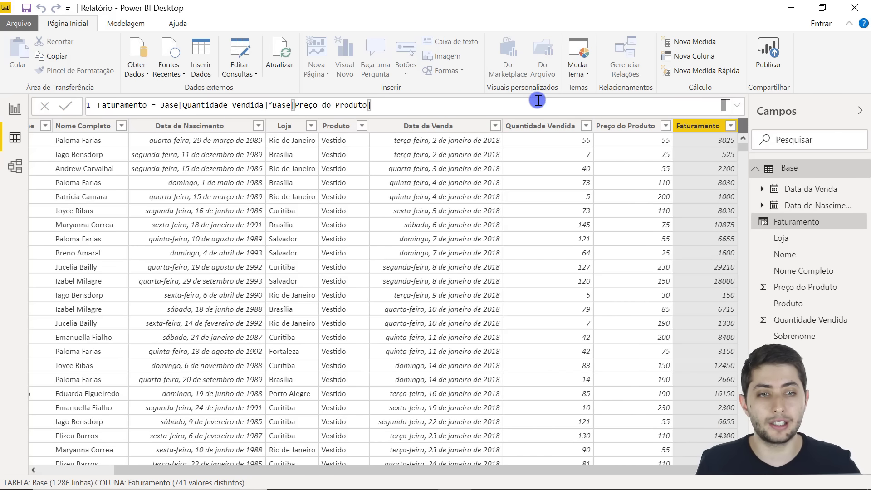
{"action": "left_click", "coordinate": [556, 130]}
{"action": "left_click", "coordinate": [622, 125]}
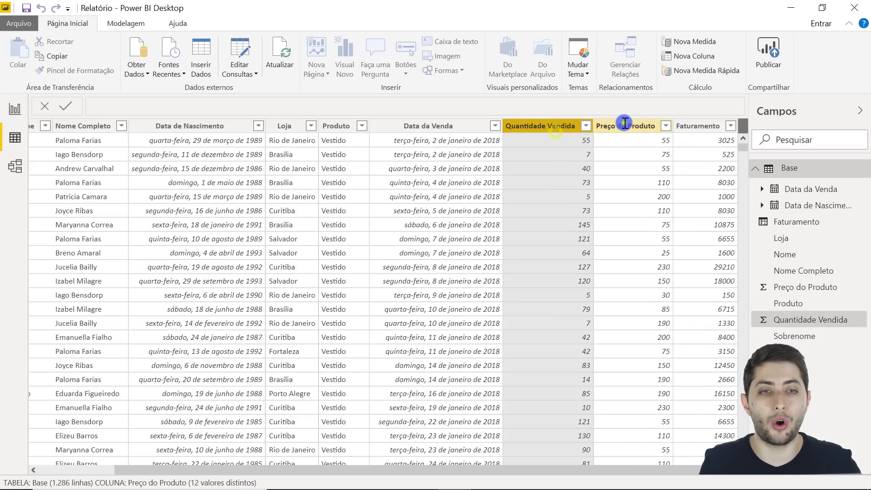
{"action": "left_click", "coordinate": [685, 126]}
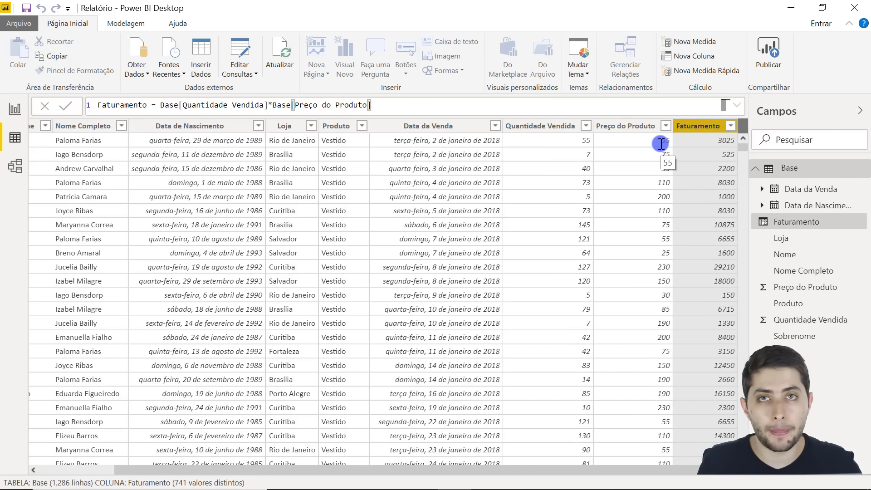
- Format the Quantidade Vendida column with the general currency format (Moeda geral)
{"action": "left_click", "coordinate": [560, 128]}
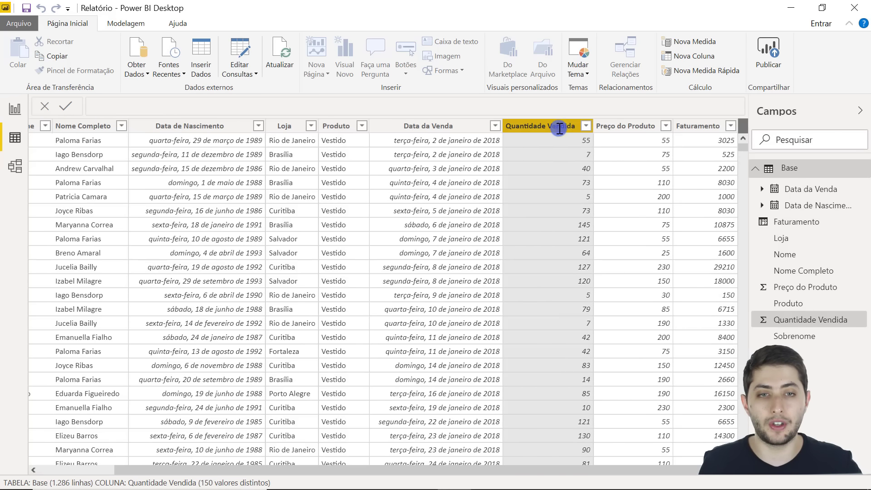
{"action": "left_click", "coordinate": [124, 29]}
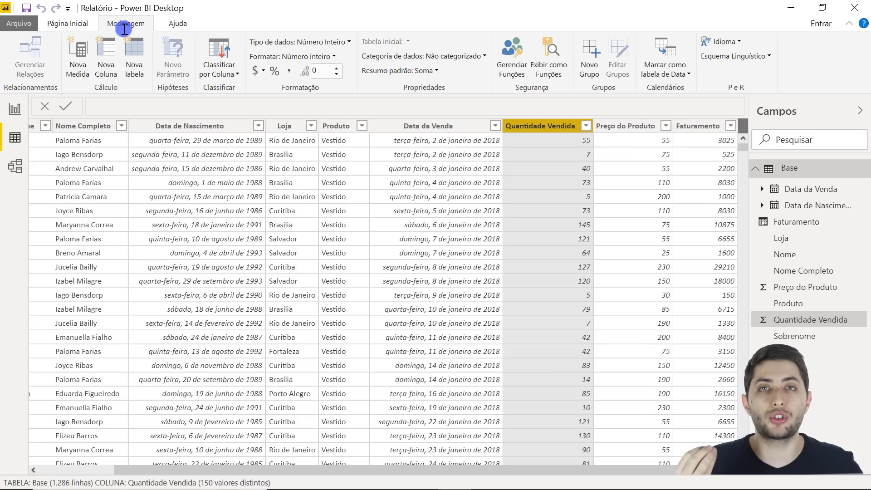
{"action": "left_click", "coordinate": [263, 70]}
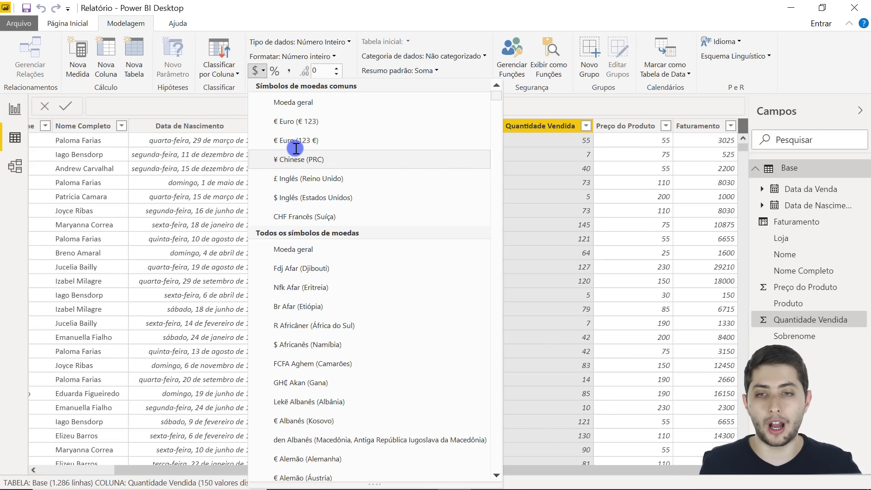
{"action": "left_click", "coordinate": [293, 103]}
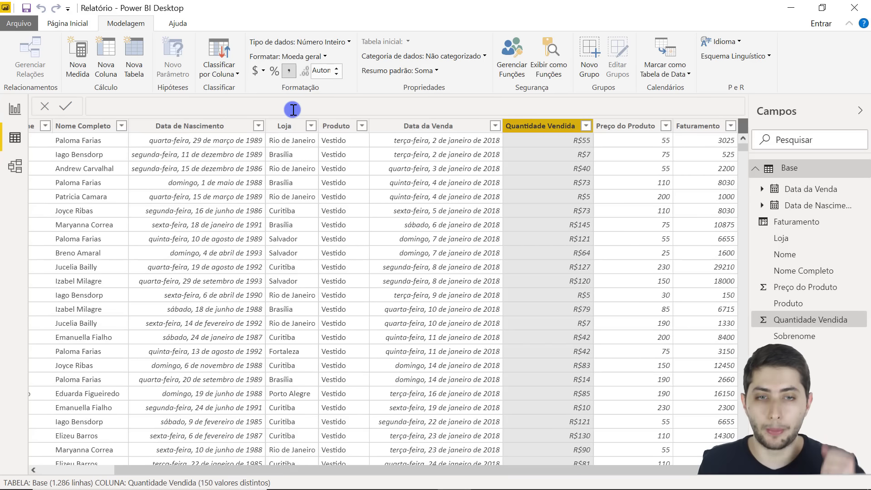
- Format the Preço do Produto and Faturamento columns as general currency (Moeda geral)
{"action": "left_click", "coordinate": [604, 126]}
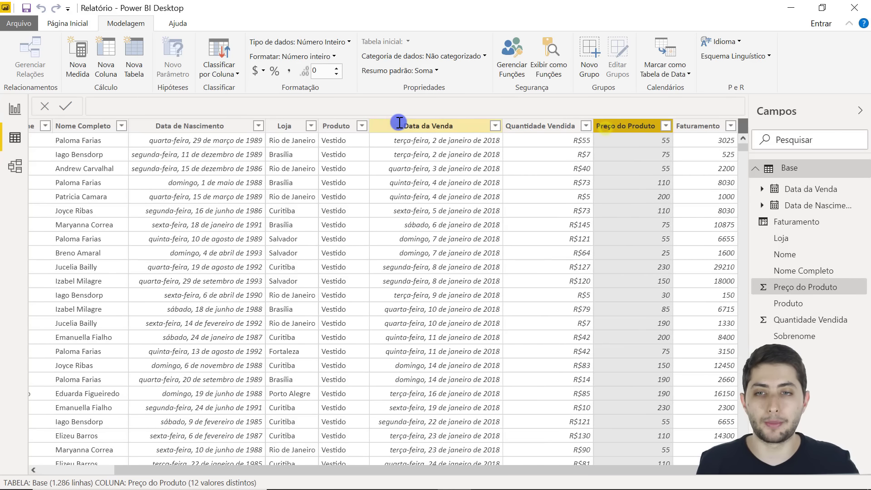
{"action": "left_click", "coordinate": [256, 71]}
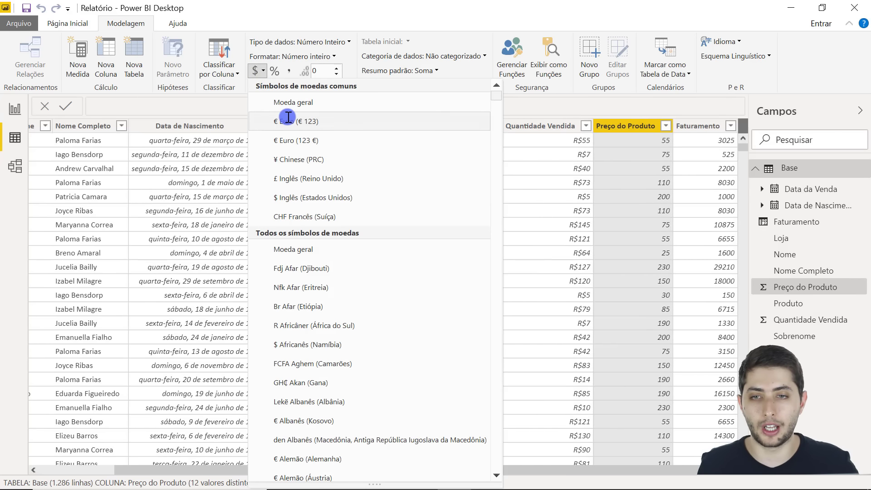
{"action": "left_click", "coordinate": [280, 101]}
{"action": "left_click", "coordinate": [701, 130]}
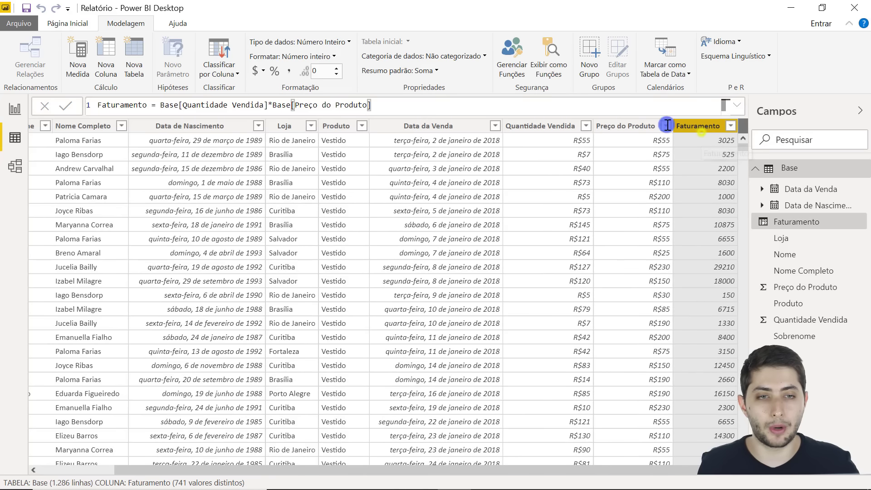
{"action": "left_click", "coordinate": [257, 71]}
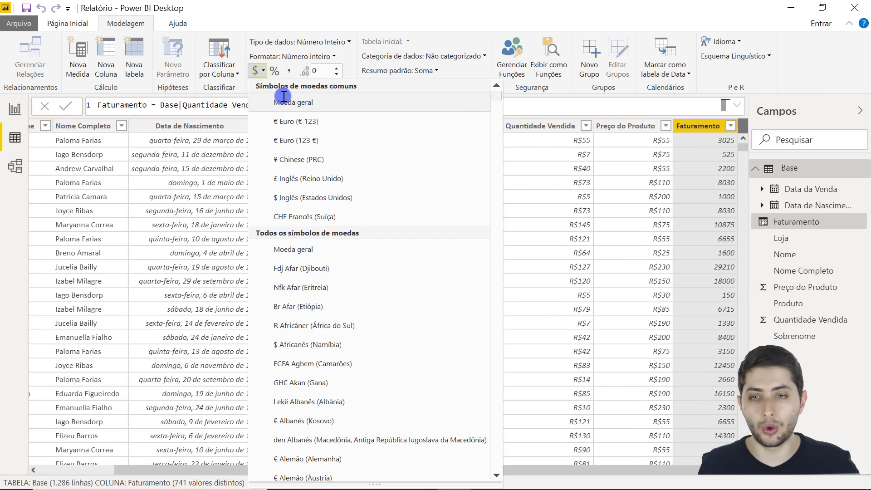
{"action": "left_click", "coordinate": [285, 100]}
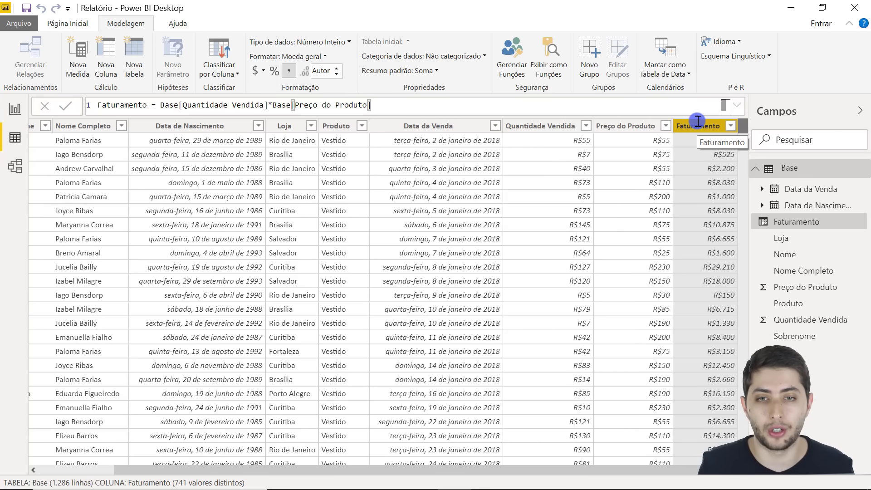
- Add a new calculated column to the Base table, starting from Data da Venda, and name it Nome do Mês
{"action": "left_click", "coordinate": [476, 123]}
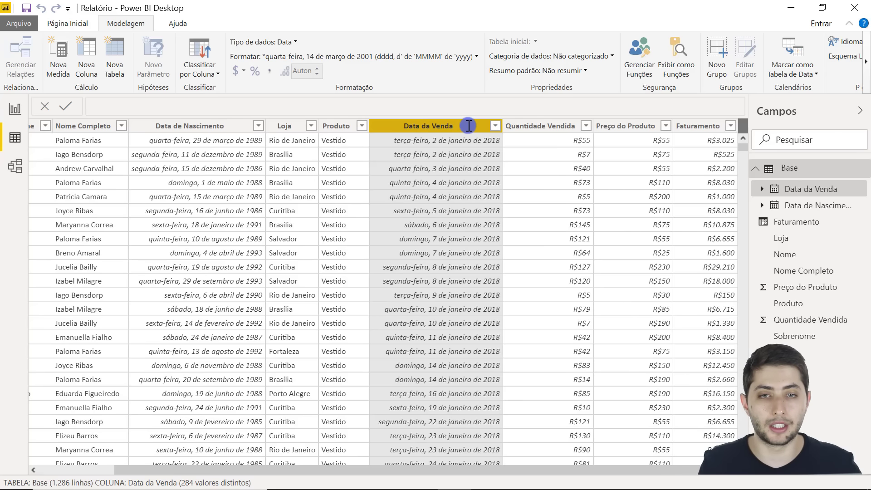
{"action": "right_click", "coordinate": [469, 126]}
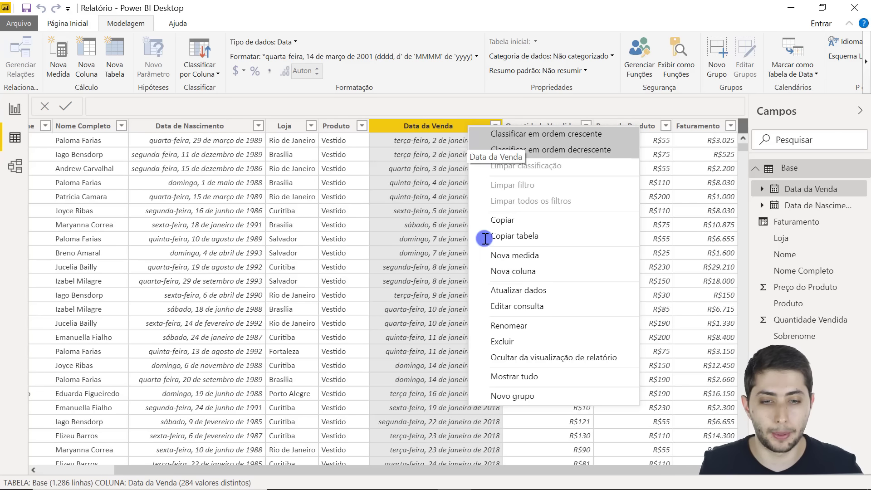
{"action": "left_click", "coordinate": [528, 271]}
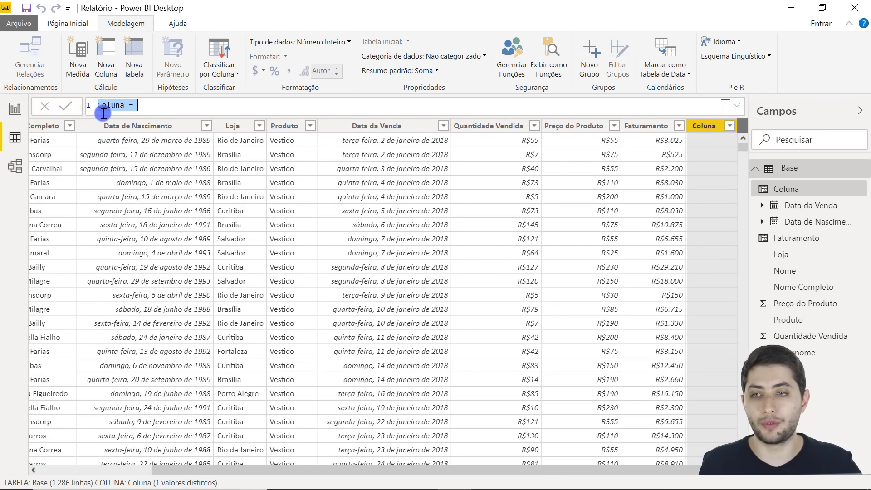
{"action": "type", "text": "No"}
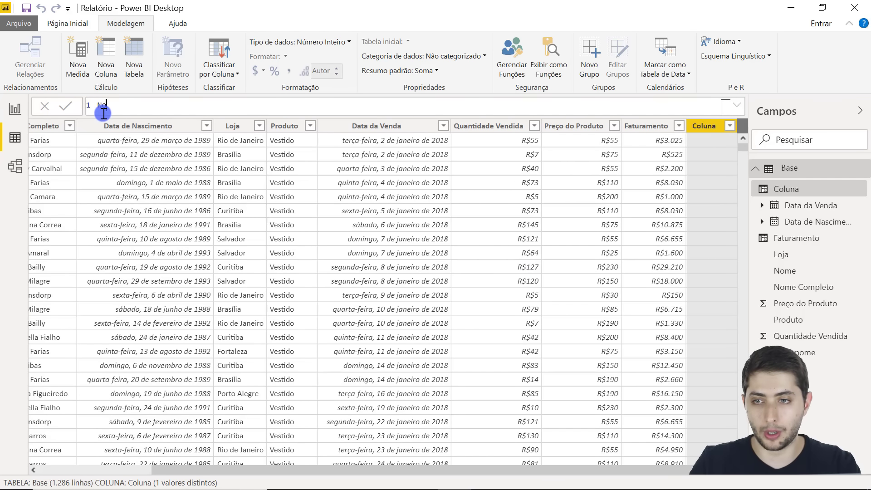
{"action": "type", "text": "me do Mês "}
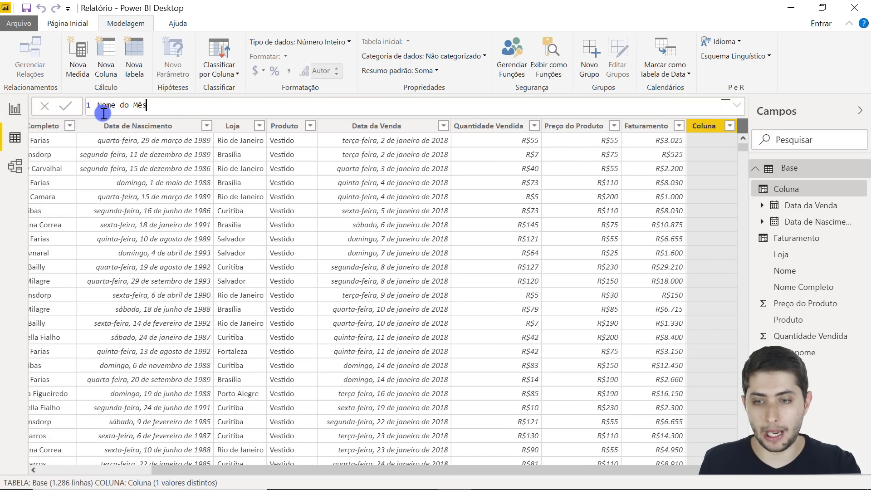
{"action": "type", "text": "="}
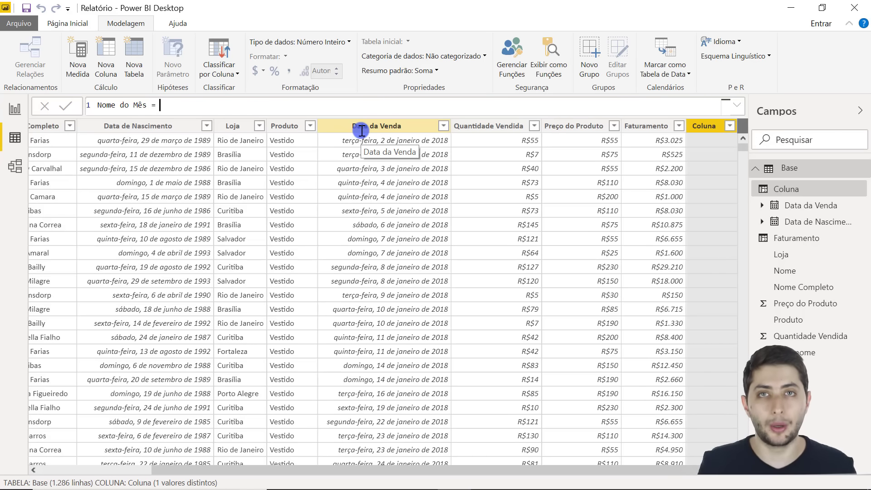
- Define the Nome do Mês column with the formula Base[Data da Venda].[Mês] and check its values down the rows
{"action": "type", "text": "data da"}
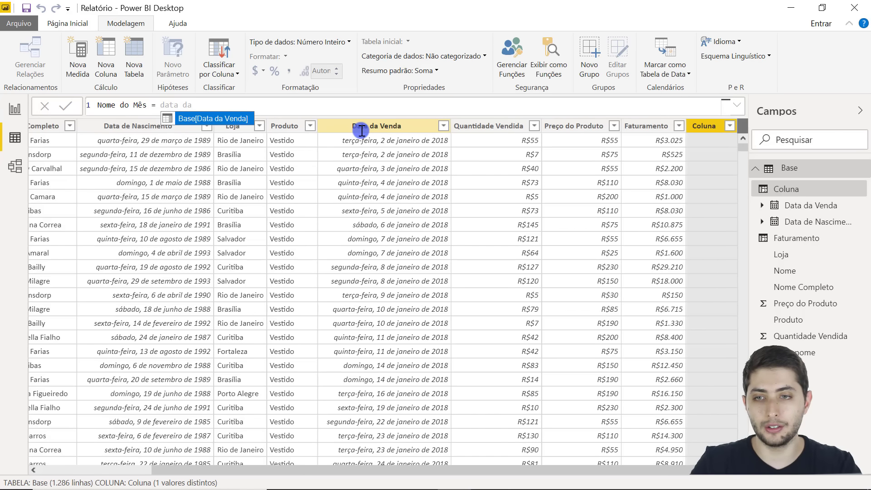
{"action": "key", "text": "Tab"}
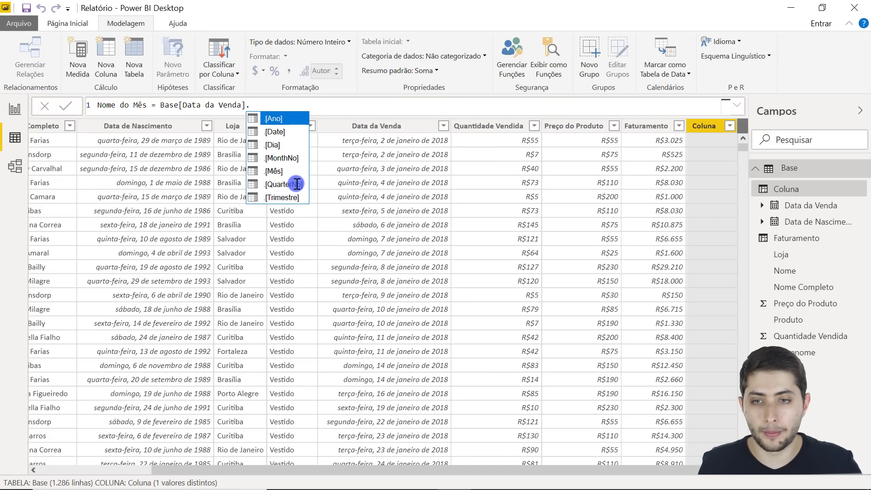
{"action": "left_click", "coordinate": [275, 172]}
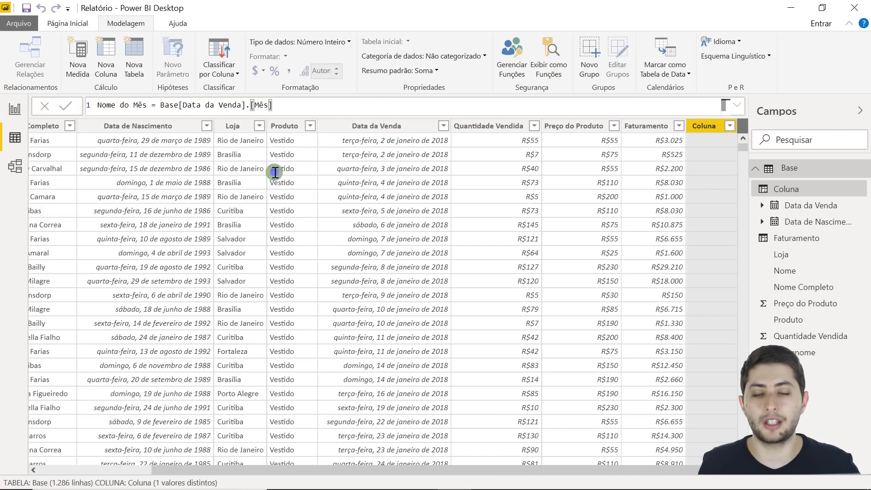
{"action": "key", "text": "Return"}
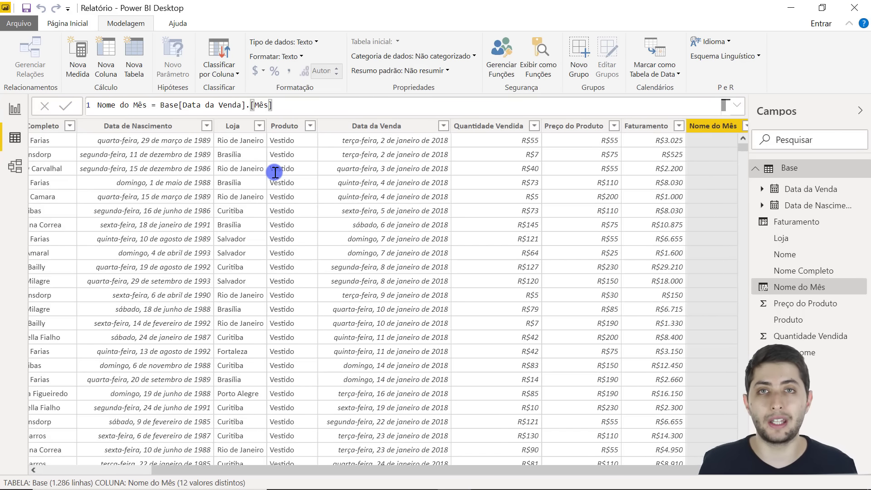
{"action": "scroll", "coordinate": [672, 154], "scroll_direction": "down", "scroll_amount": 10}
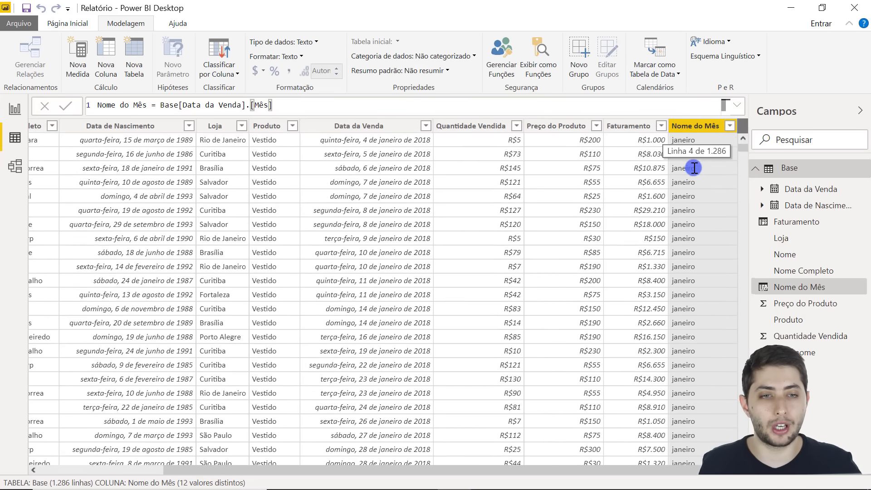
{"action": "scroll", "coordinate": [686, 227], "scroll_direction": "down", "scroll_amount": 5}
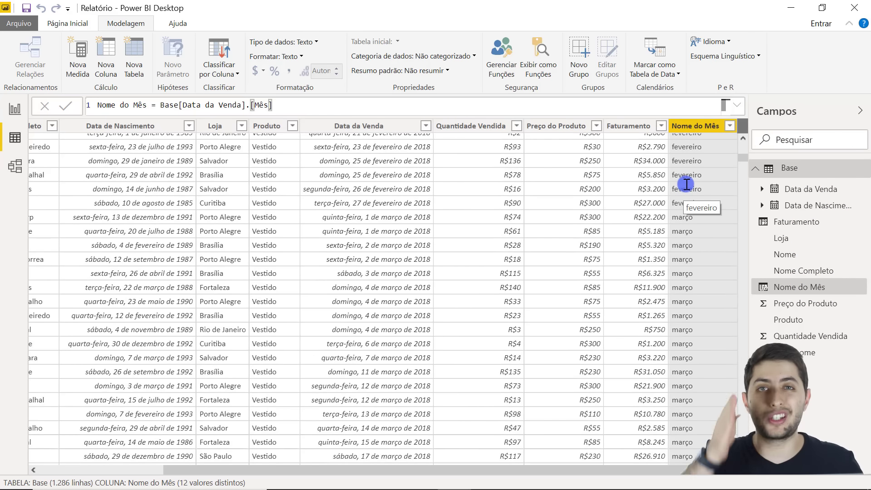
{"action": "scroll", "coordinate": [686, 185], "scroll_direction": "down", "scroll_amount": 6}
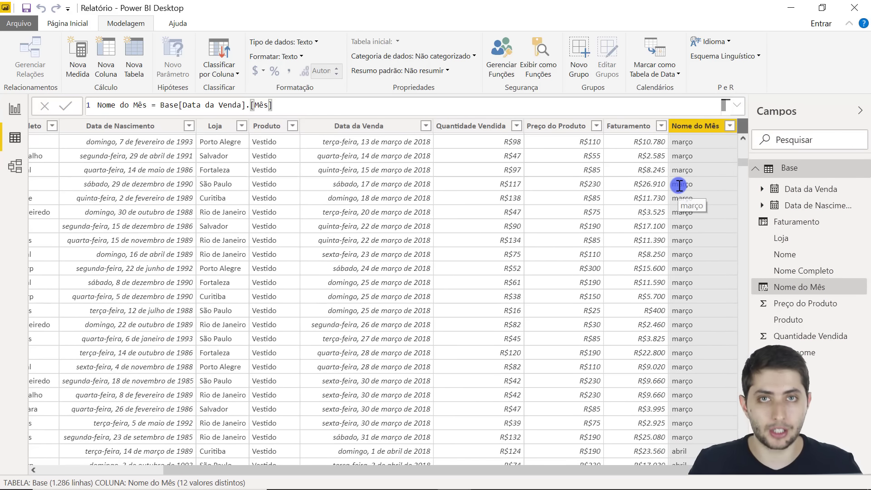
{"action": "scroll", "coordinate": [667, 193], "scroll_direction": "up", "scroll_amount": 20}
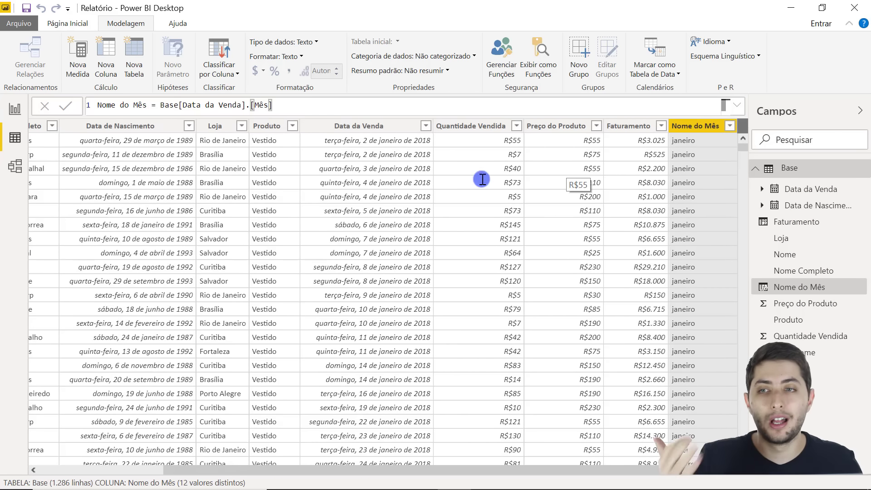
- Delete the calculated Nome do Mês column from the Base table
{"action": "left_click", "coordinate": [18, 107]}
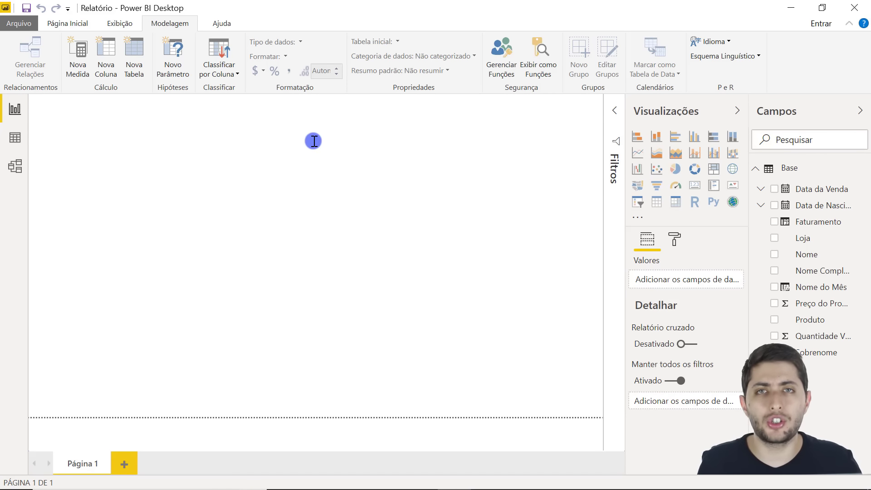
{"action": "left_click", "coordinate": [15, 137]}
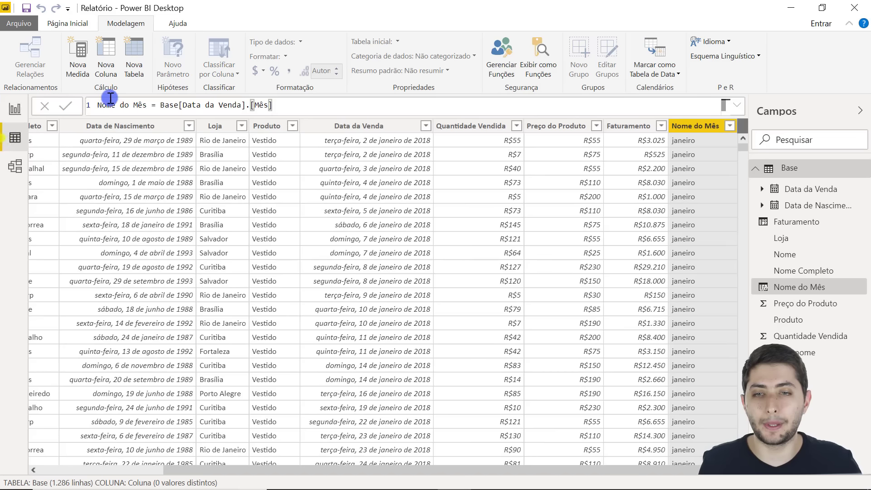
{"action": "left_click", "coordinate": [698, 126]}
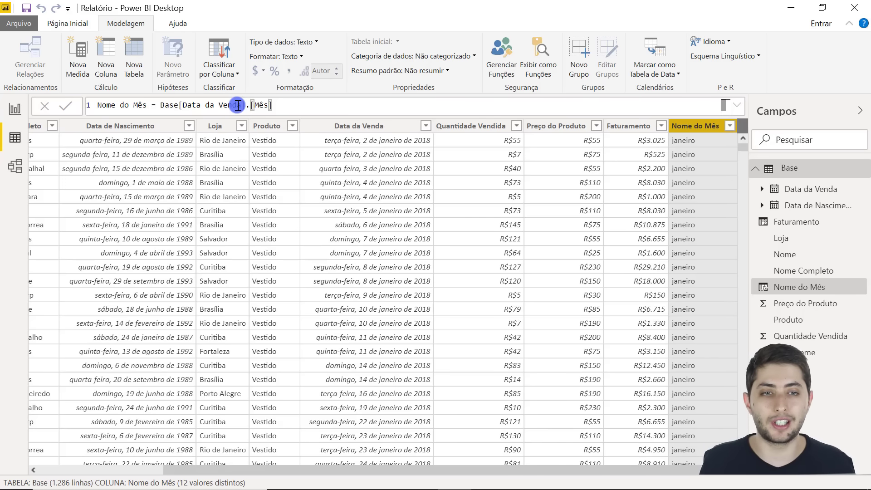
{"action": "right_click", "coordinate": [696, 127]}
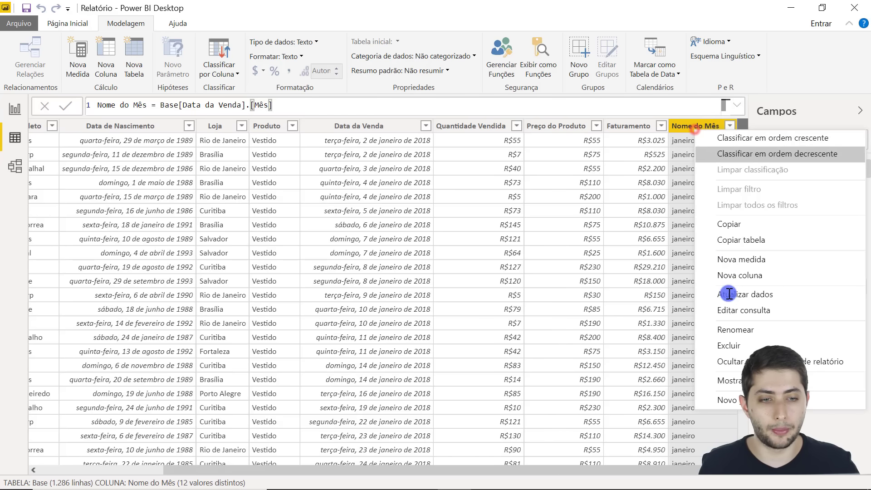
{"action": "left_click", "coordinate": [735, 341]}
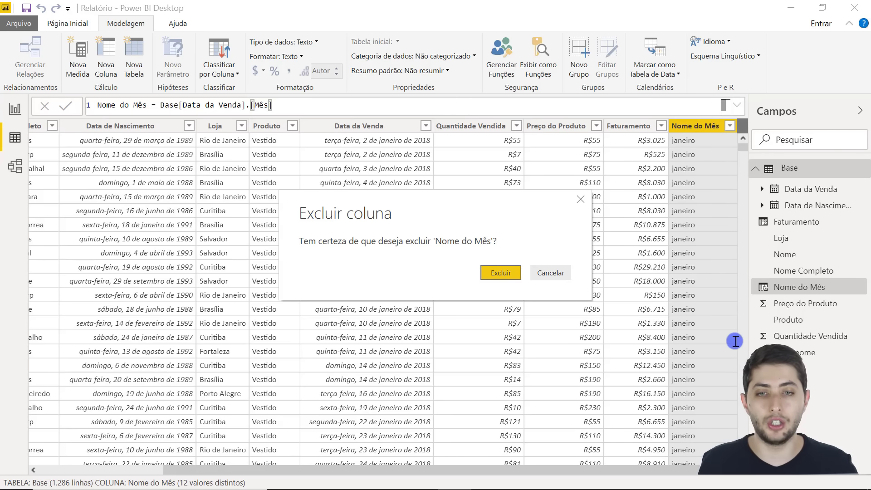
{"action": "left_click", "coordinate": [503, 273]}
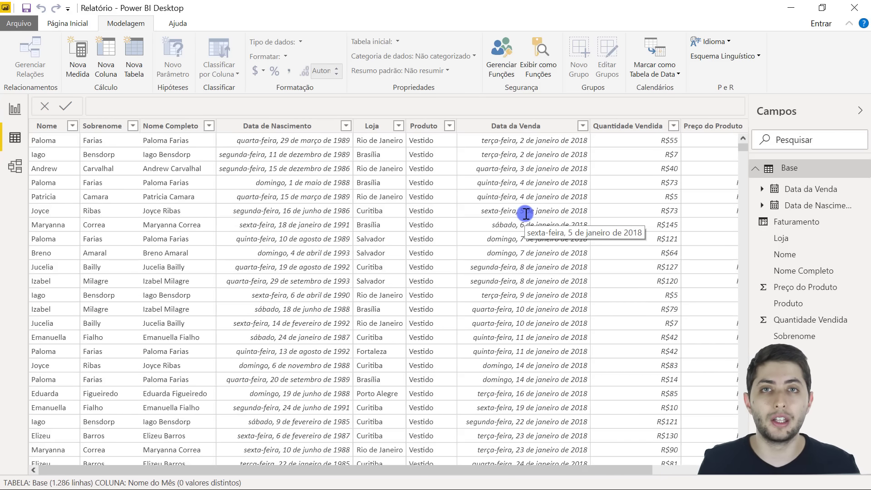
- Open the Base query for editing in Power Query Editor
{"action": "left_click", "coordinate": [57, 24]}
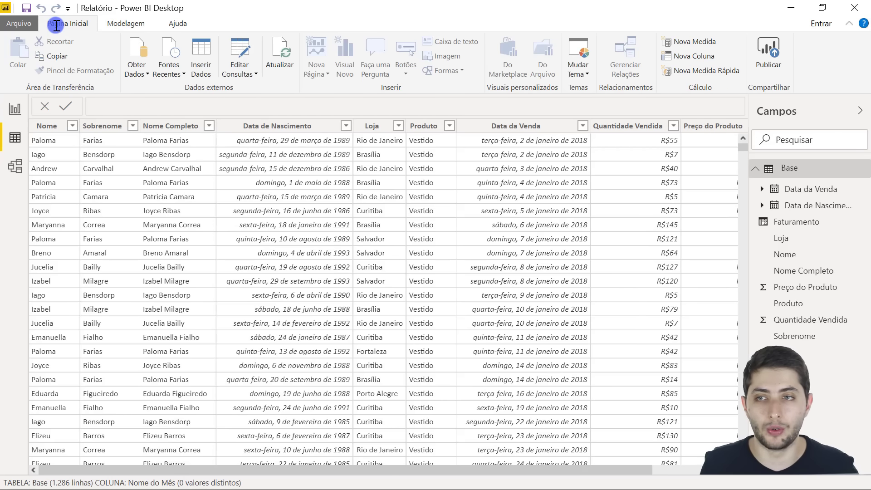
{"action": "left_click", "coordinate": [236, 53]}
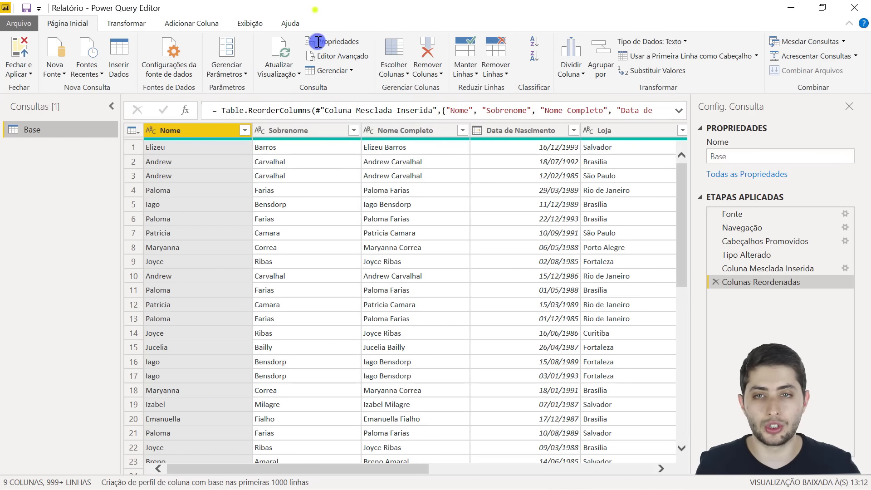
{"action": "double_click", "coordinate": [315, 9]}
{"action": "left_click_drag", "start_coordinate": [358, 237], "coordinate": [381, 2]}
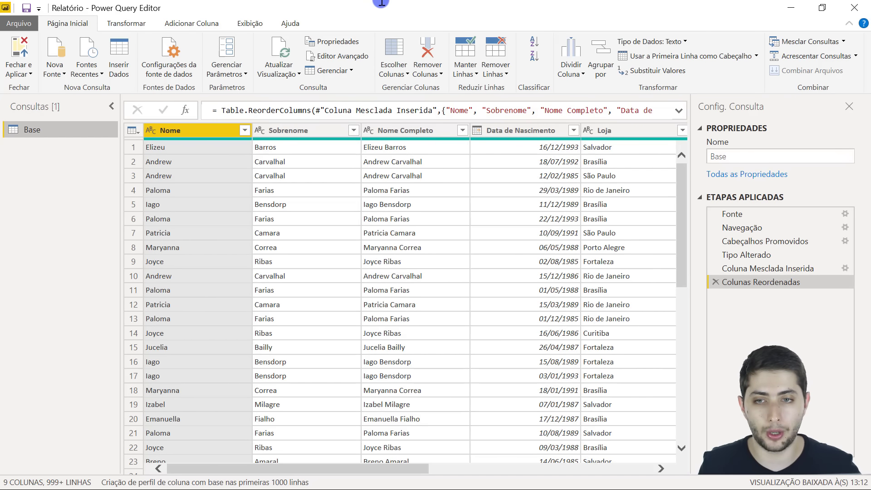
- Add a month-name column (Nome do Mês) derived from the Data da Venda column
{"action": "scroll", "coordinate": [498, 440], "scroll_direction": "right", "scroll_amount": 10}
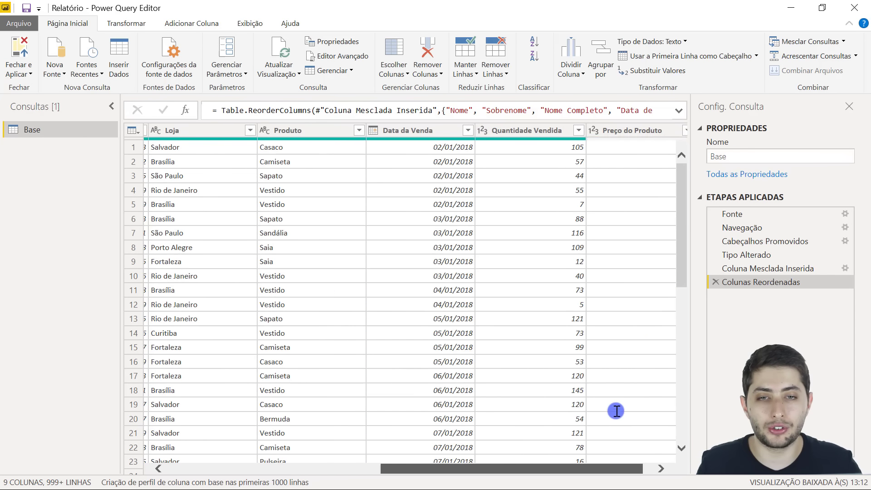
{"action": "left_click", "coordinate": [428, 136]}
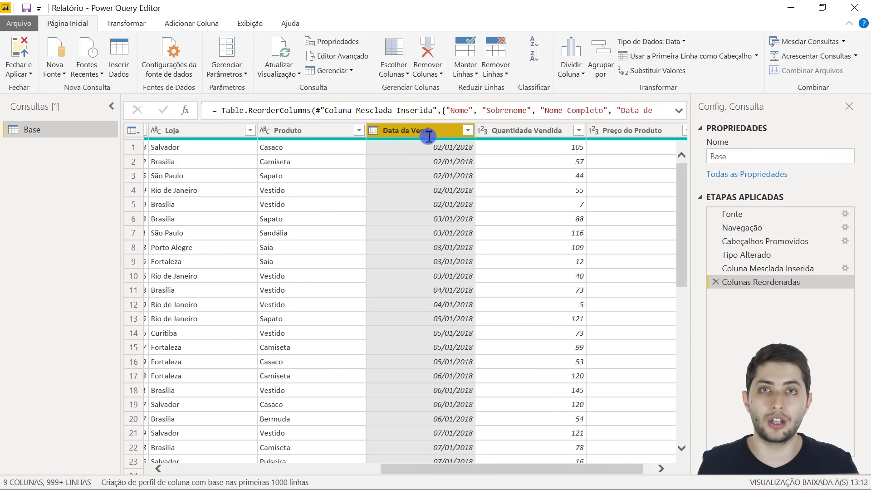
{"action": "left_click", "coordinate": [197, 23]}
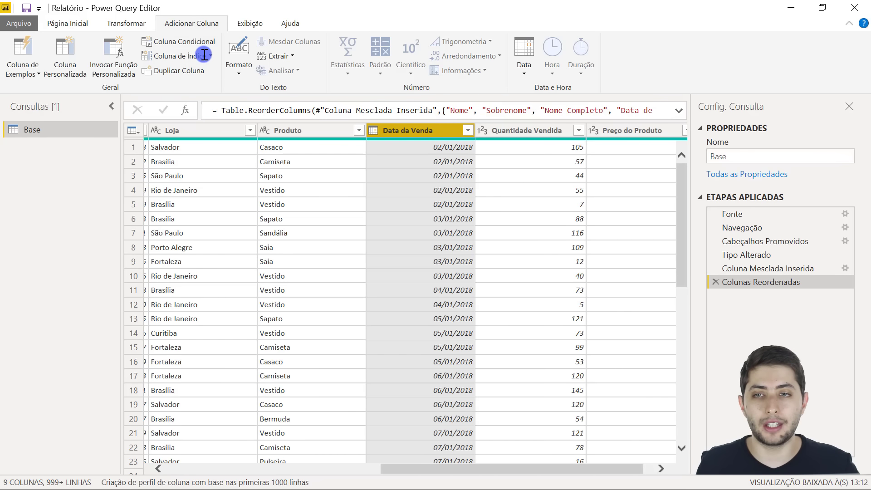
{"action": "left_click", "coordinate": [525, 76]}
{"action": "mouse_move", "coordinate": [566, 137]}
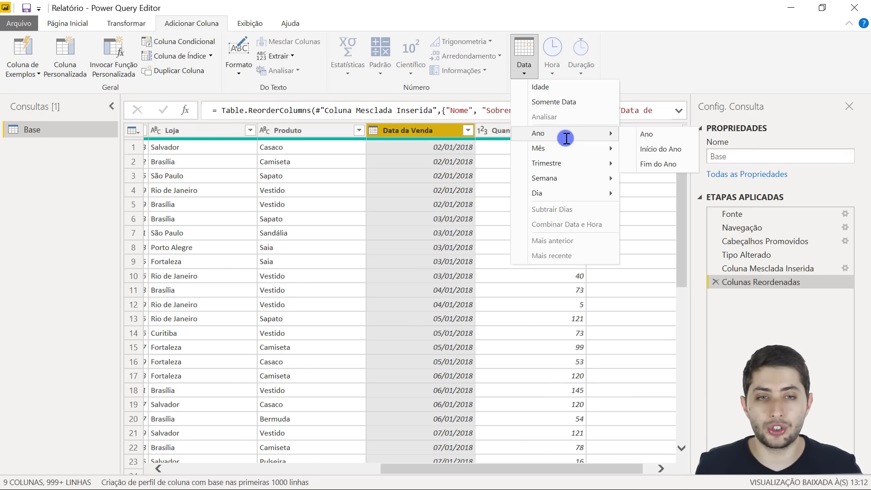
{"action": "mouse_move", "coordinate": [565, 152]}
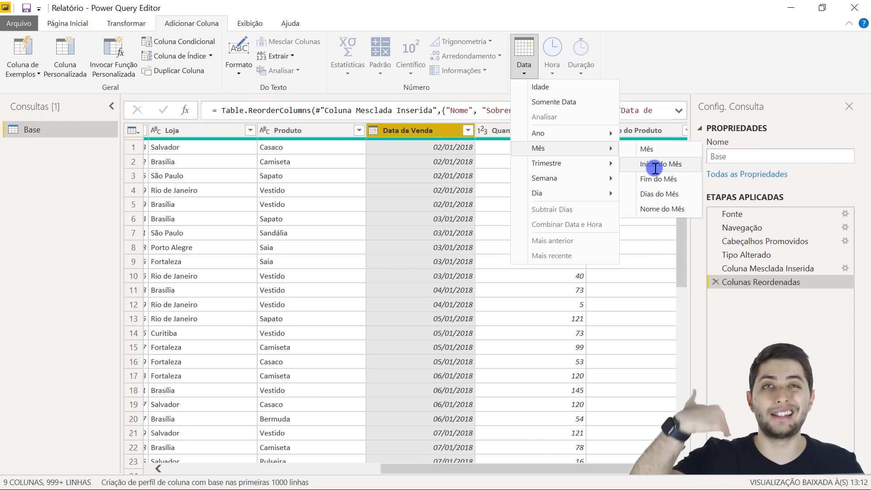
{"action": "mouse_move", "coordinate": [560, 176]}
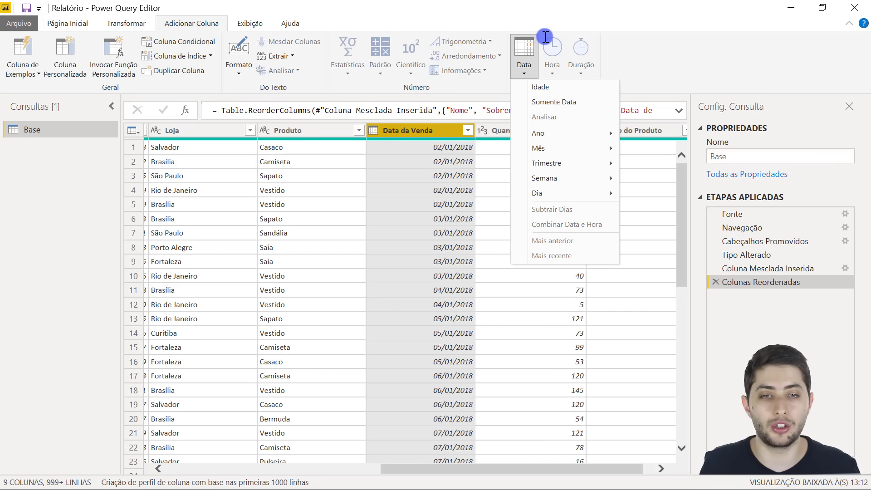
{"action": "mouse_move", "coordinate": [538, 150]}
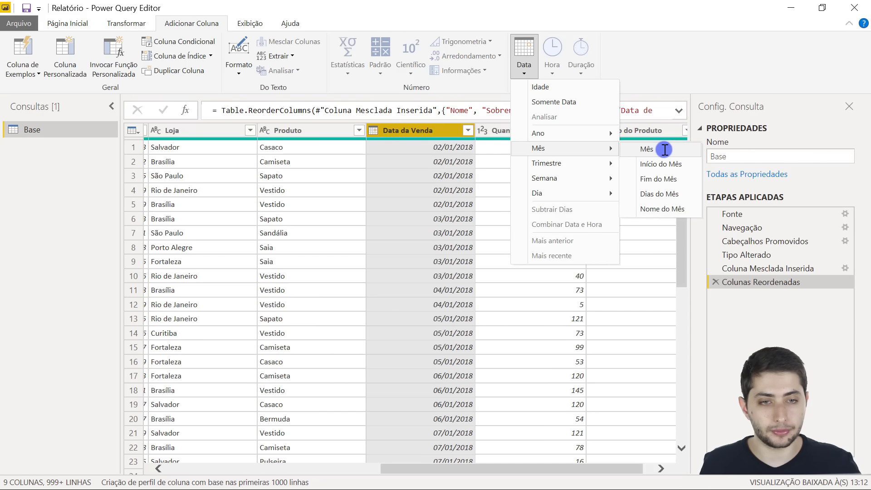
{"action": "left_click", "coordinate": [666, 207]}
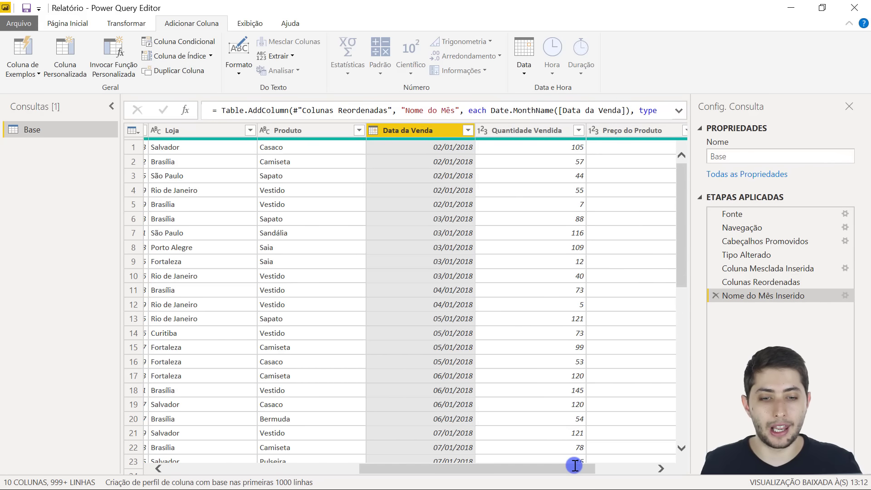
- Add a month-number column (Mês) derived from the Data da Venda column
{"action": "left_click_drag", "start_coordinate": [574, 465], "coordinate": [651, 449]}
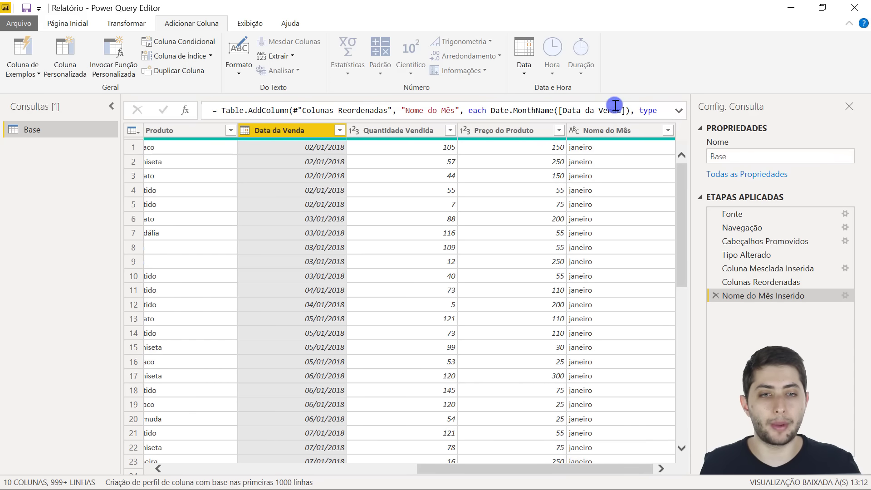
{"action": "scroll", "coordinate": [608, 334], "scroll_direction": "down", "scroll_amount": 6}
{"action": "scroll", "coordinate": [606, 333], "scroll_direction": "up", "scroll_amount": 6}
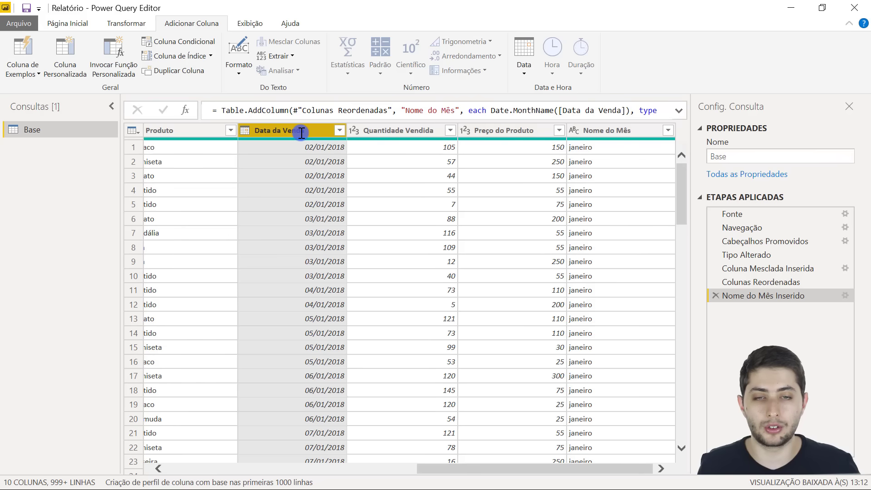
{"action": "left_click", "coordinate": [522, 69]}
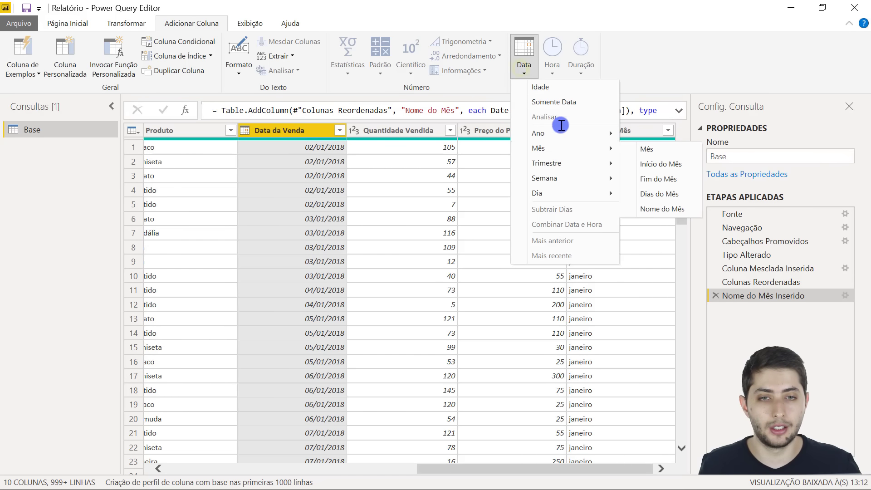
{"action": "left_click", "coordinate": [644, 148]}
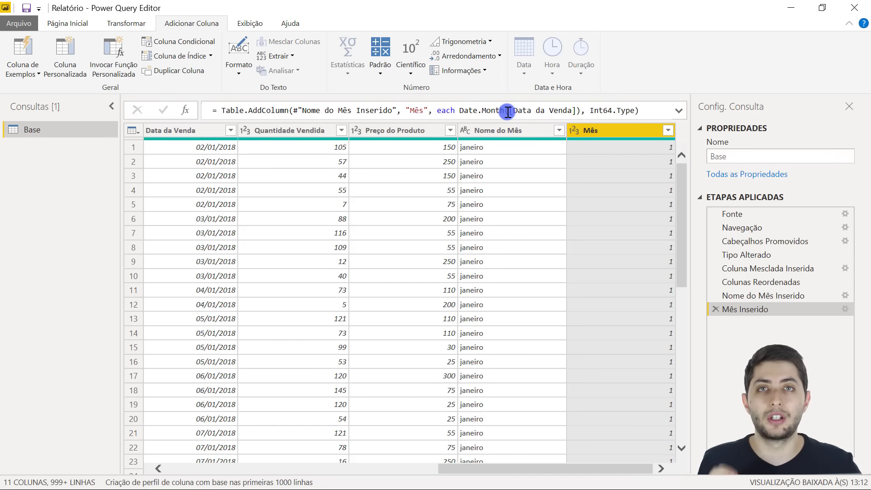
- Apply the query changes, close Power Query Editor, and check the Nome do Mês and Mês columns in the Base table
{"action": "left_click", "coordinate": [497, 130]}
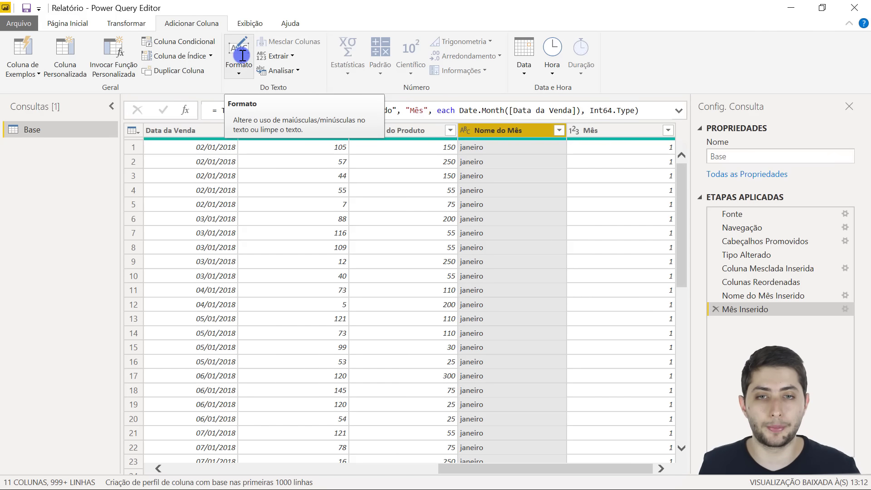
{"action": "left_click", "coordinate": [65, 25]}
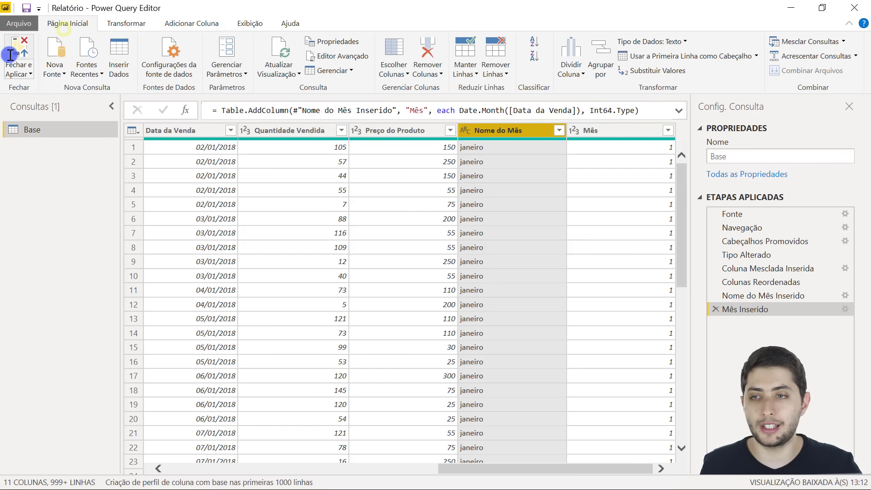
{"action": "left_click", "coordinate": [11, 54]}
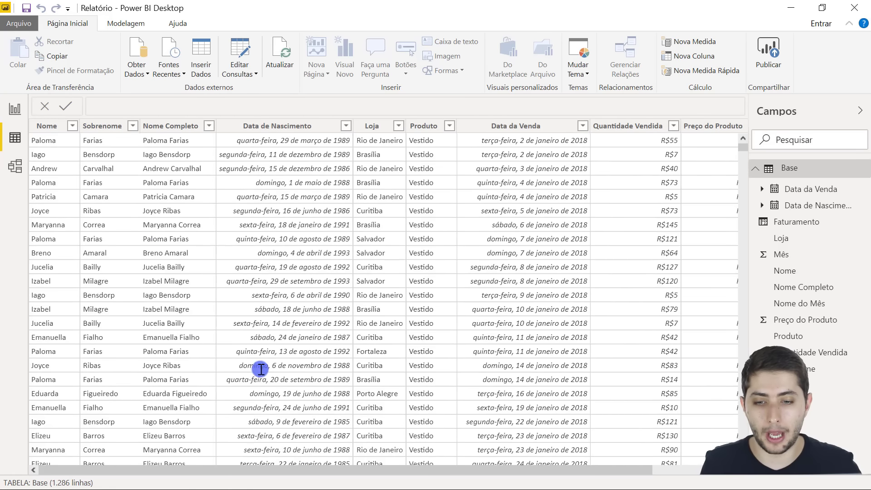
{"action": "left_click_drag", "start_coordinate": [364, 470], "coordinate": [561, 427]}
{"action": "left_click", "coordinate": [656, 125]}
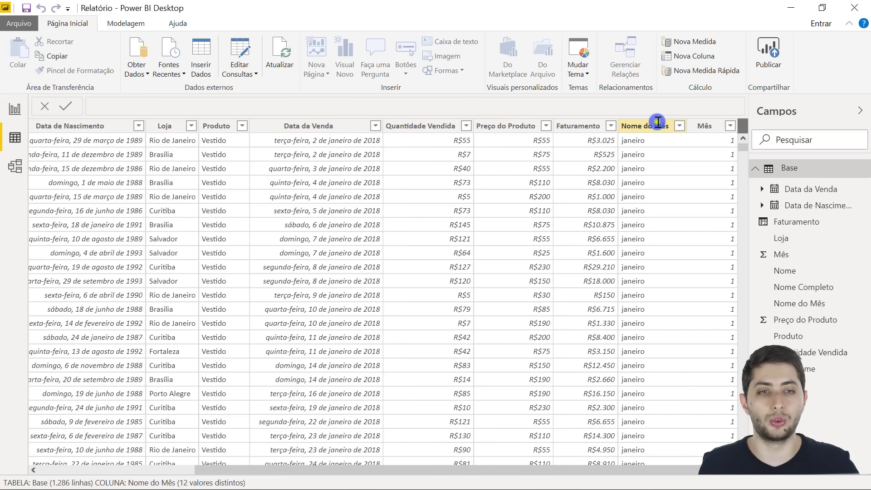
{"action": "left_click", "coordinate": [706, 127]}
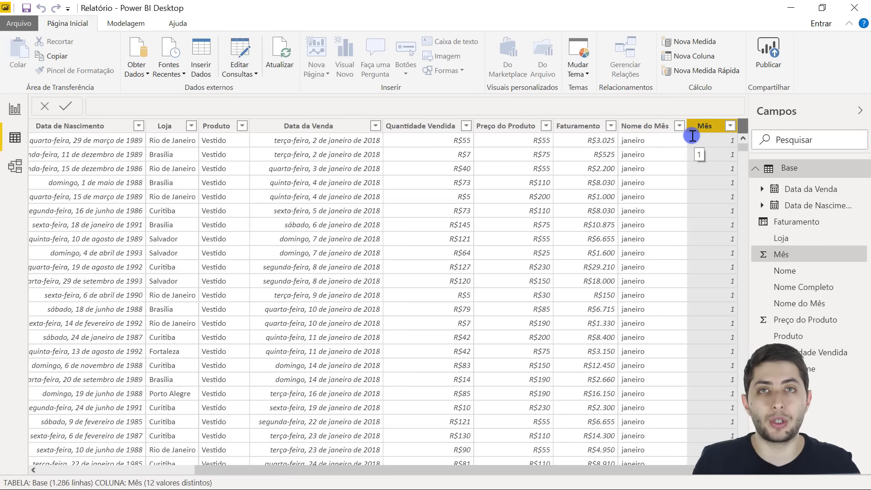
- Insert a clustered column chart on the report page, move it toward the upper middle of the canvas and widen it
{"action": "left_click", "coordinate": [17, 112]}
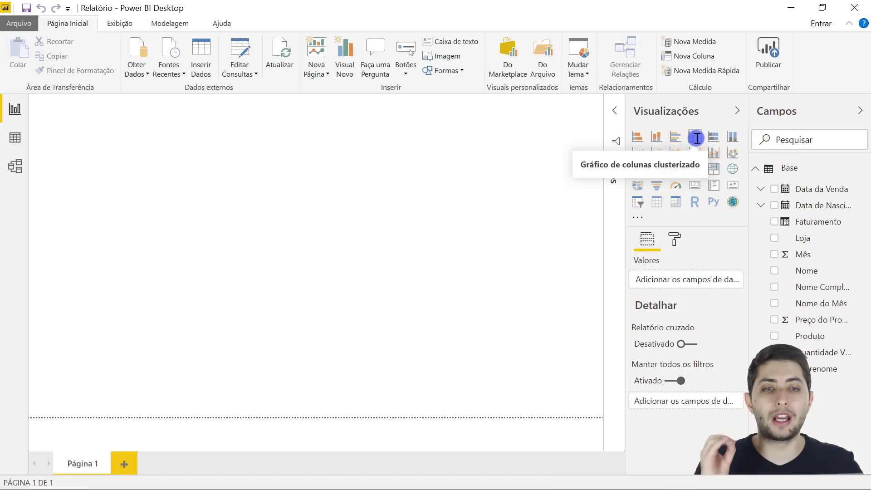
{"action": "left_click", "coordinate": [697, 138]}
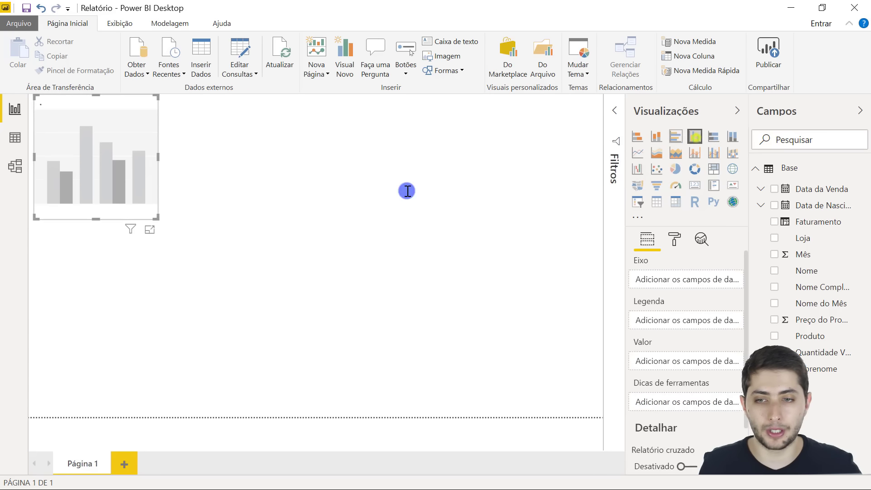
{"action": "left_click_drag", "start_coordinate": [131, 165], "coordinate": [371, 201]}
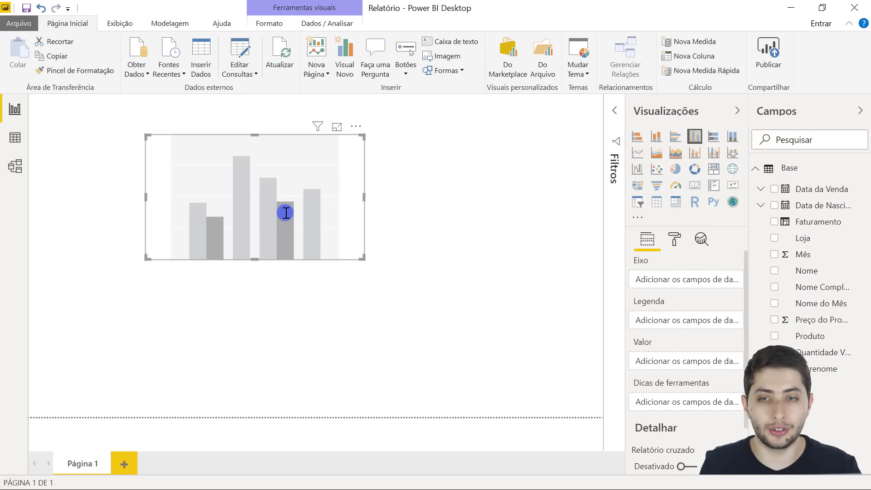
{"action": "left_click", "coordinate": [273, 205]}
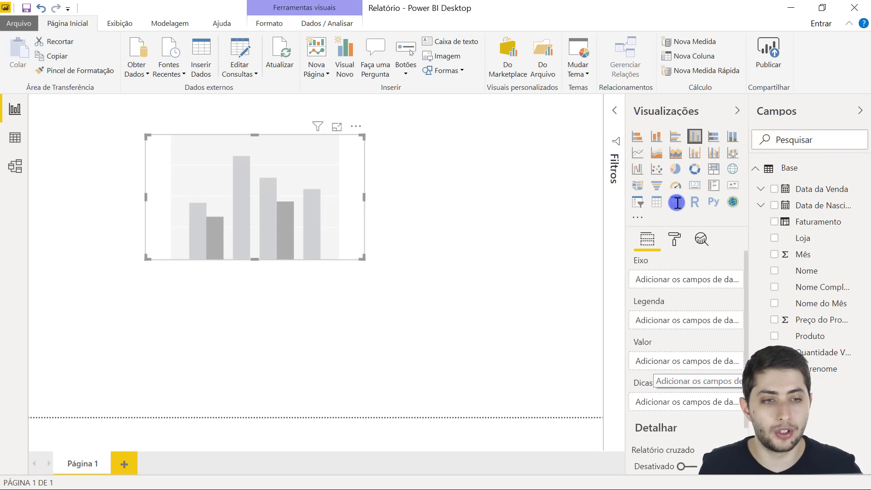
- Plot Faturamento as the chart's value with Nome do Mês on the axis, and enlarge and reposition the chart
{"action": "left_click", "coordinate": [788, 168]}
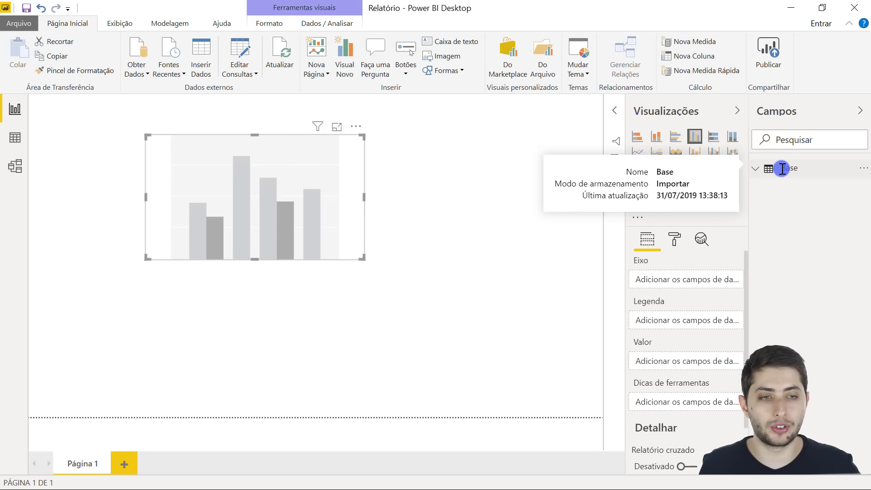
{"action": "left_click", "coordinate": [781, 168]}
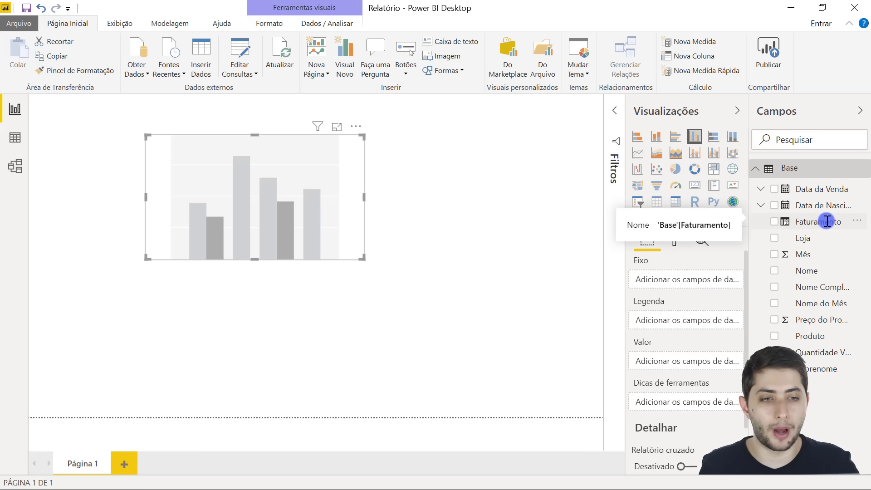
{"action": "left_click_drag", "start_coordinate": [827, 221], "coordinate": [703, 363]}
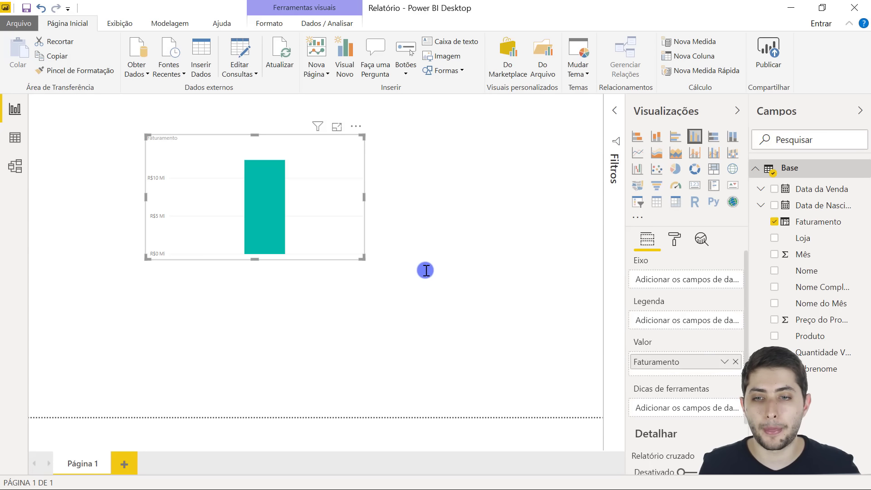
{"action": "mouse_move", "coordinate": [268, 178]}
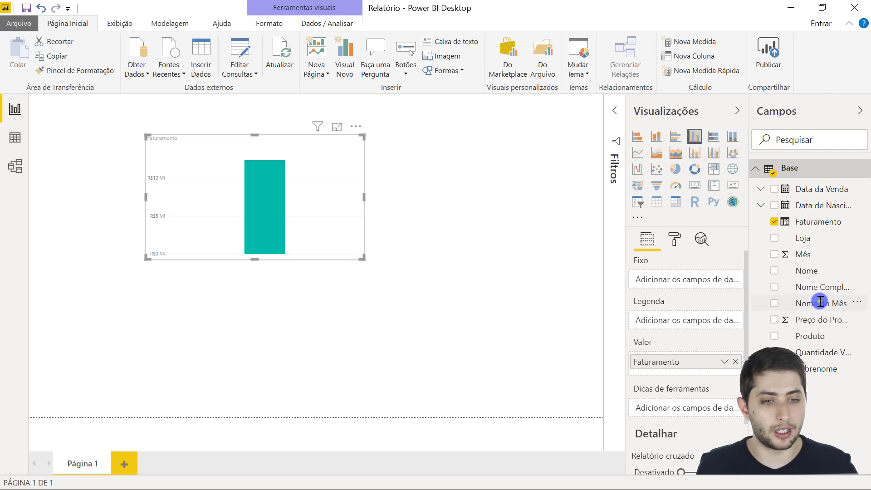
{"action": "left_click_drag", "start_coordinate": [819, 303], "coordinate": [642, 280]}
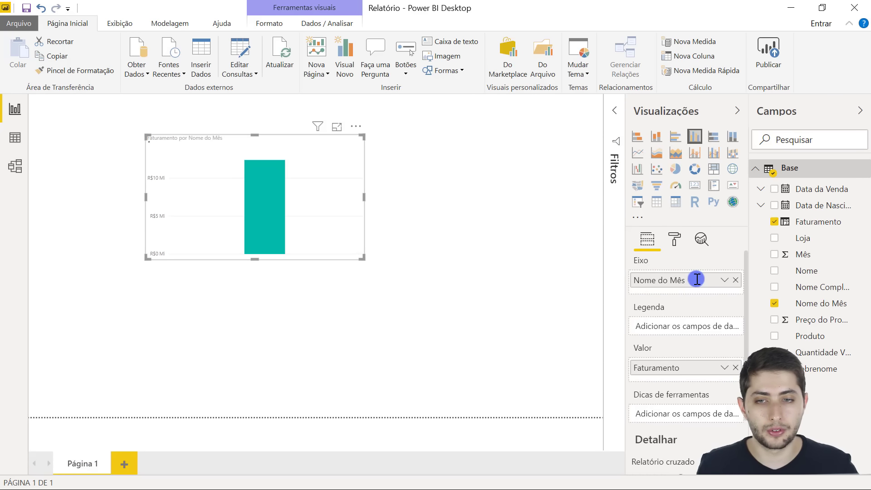
{"action": "left_click_drag", "start_coordinate": [350, 170], "coordinate": [413, 202]}
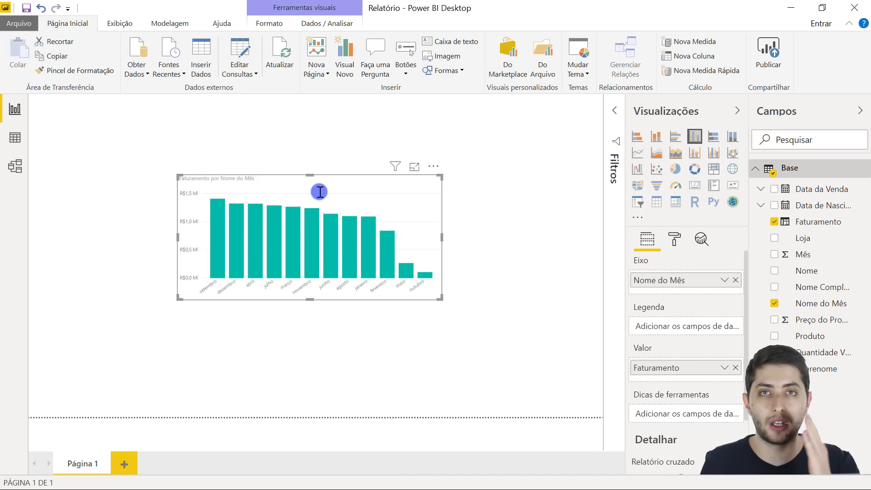
- Sort the column chart by Nome do Mês and widen it slightly
{"action": "left_click", "coordinate": [436, 169]}
{"action": "mouse_move", "coordinate": [486, 275]}
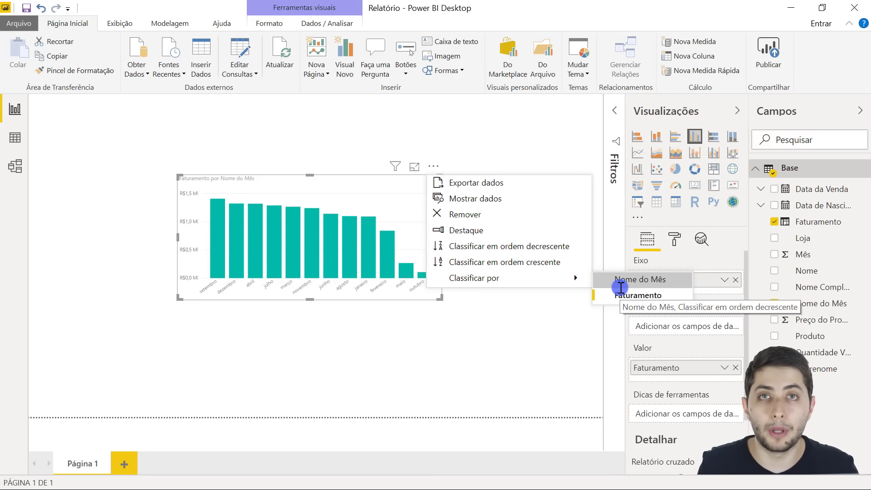
{"action": "left_click", "coordinate": [620, 286]}
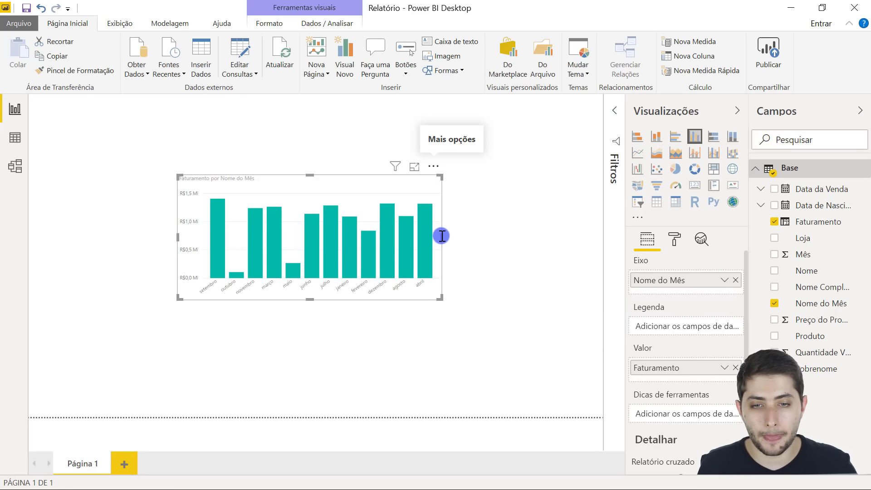
{"action": "left_click_drag", "start_coordinate": [441, 236], "coordinate": [466, 235]}
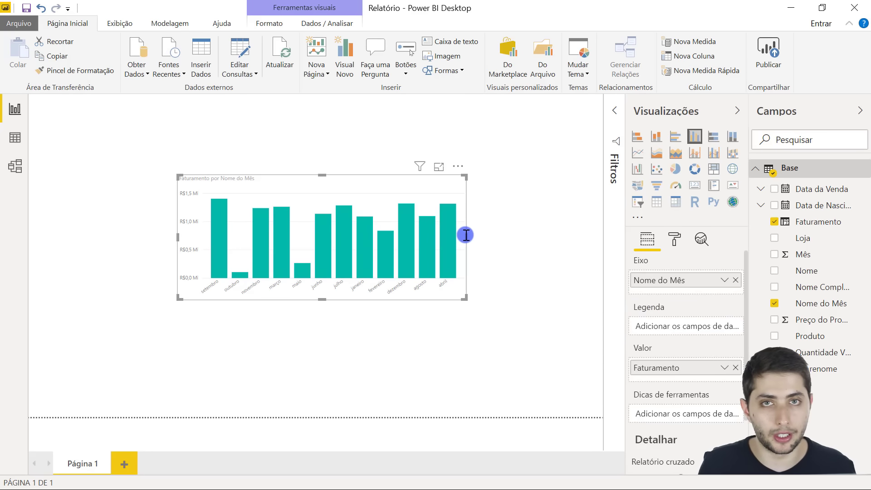
{"action": "mouse_move", "coordinate": [449, 235]}
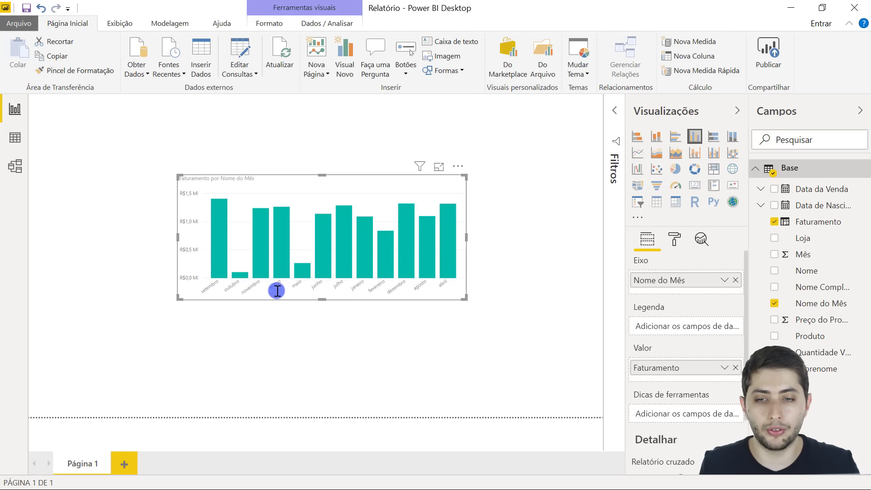
- Switch the chart's sorting by Nome do Mês to ascending order
{"action": "left_click", "coordinate": [458, 166]}
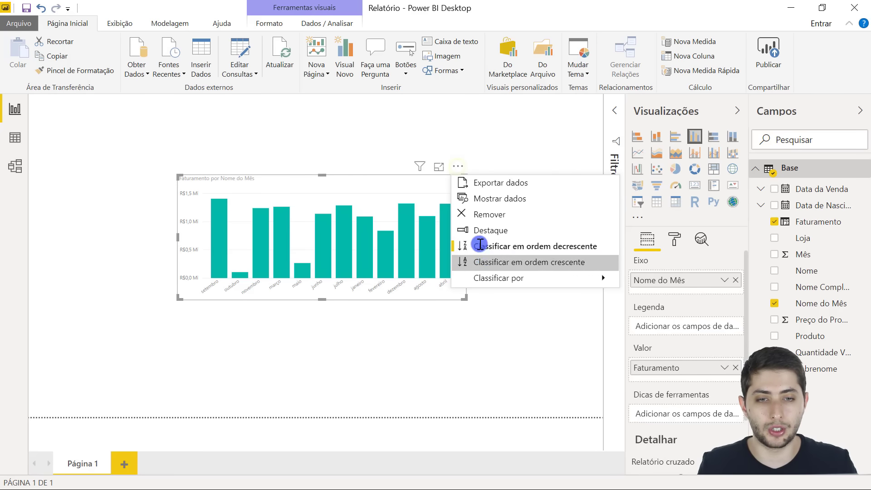
{"action": "left_click", "coordinate": [505, 260]}
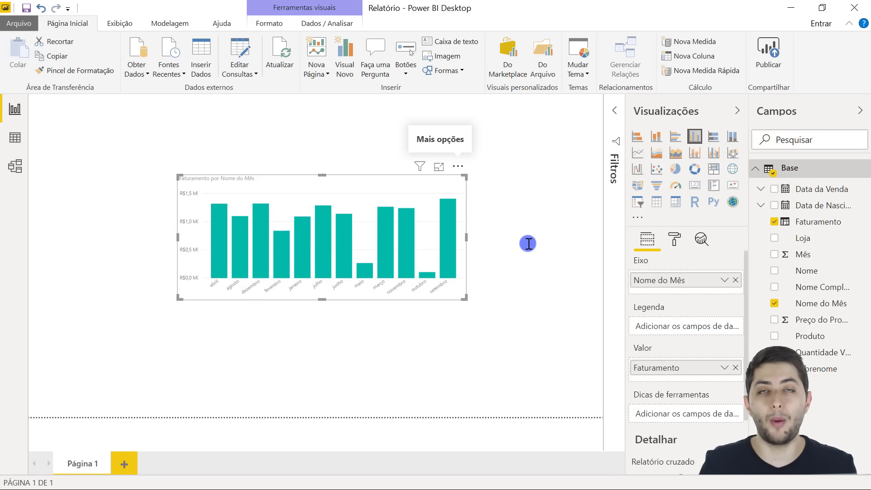
{"action": "left_click", "coordinate": [482, 239]}
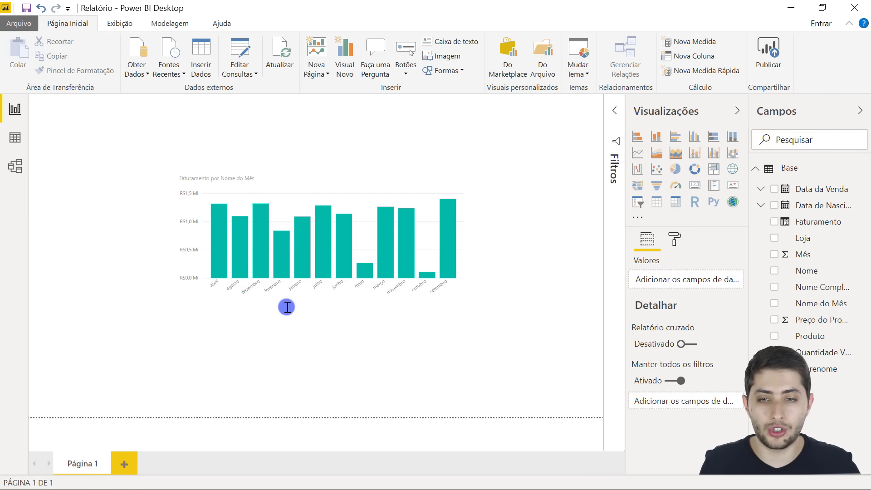
{"action": "left_click", "coordinate": [293, 184]}
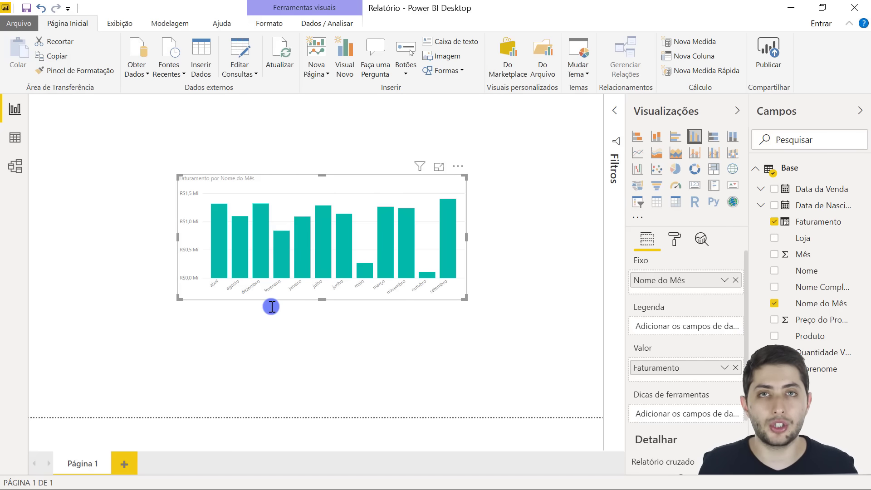
- Set the Nome do Mês column of the Base table to sort by the Mês column
{"action": "left_click", "coordinate": [16, 138]}
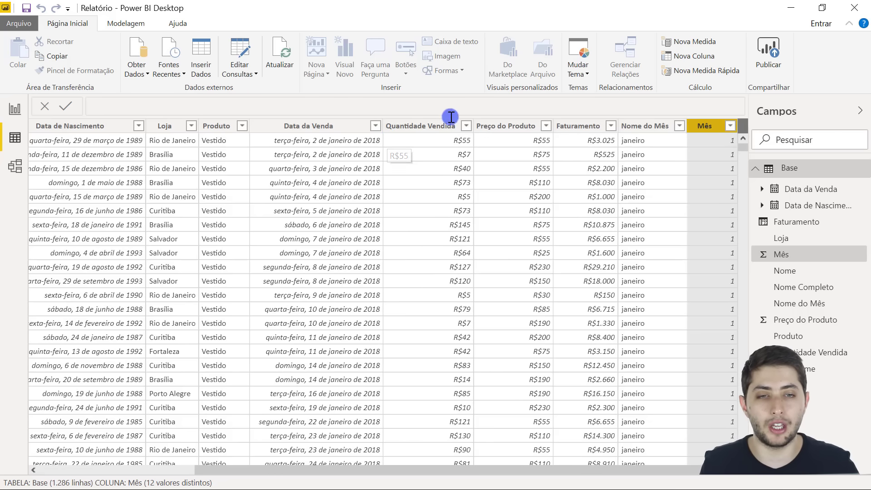
{"action": "left_click", "coordinate": [15, 109]}
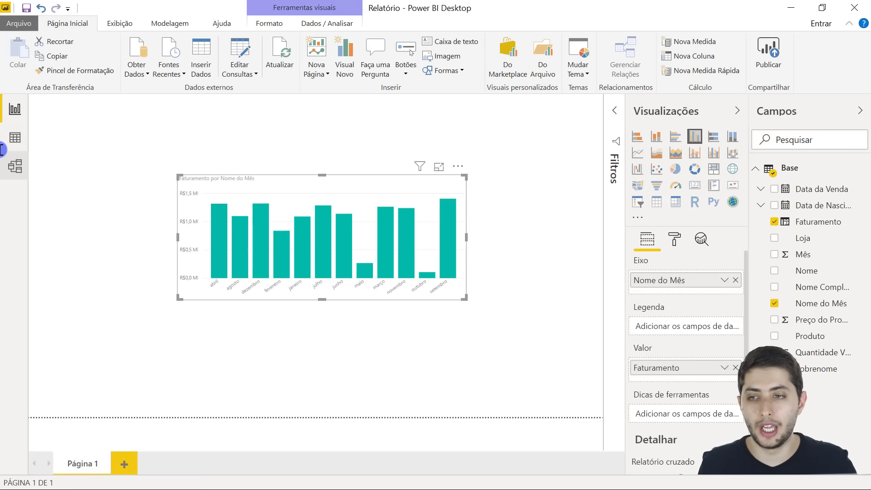
{"action": "left_click", "coordinate": [15, 137]}
{"action": "left_click", "coordinate": [652, 131]}
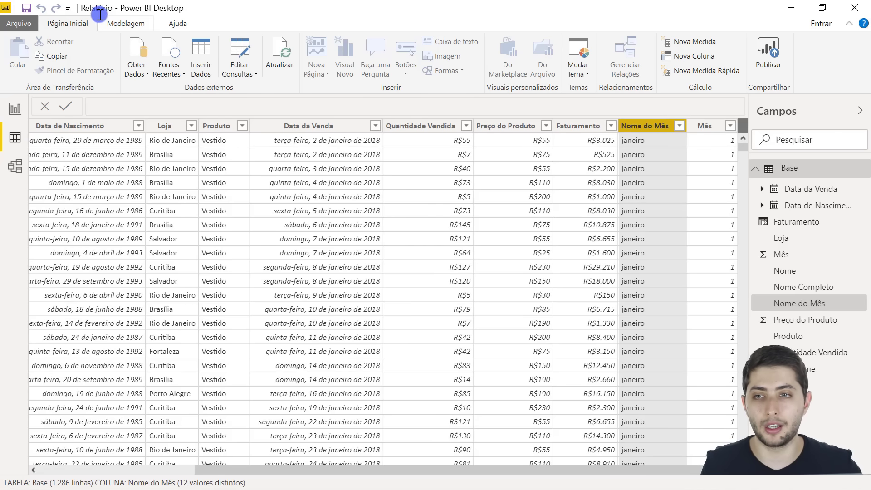
{"action": "left_click", "coordinate": [111, 23]}
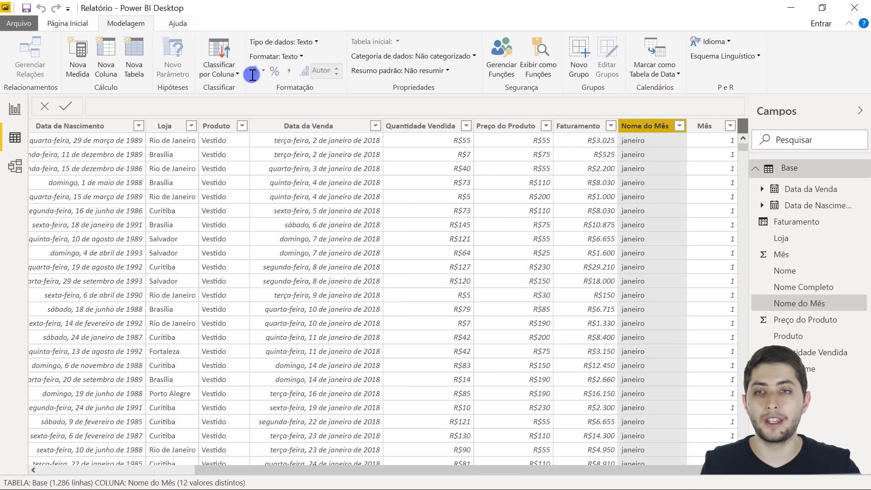
{"action": "left_click", "coordinate": [231, 65]}
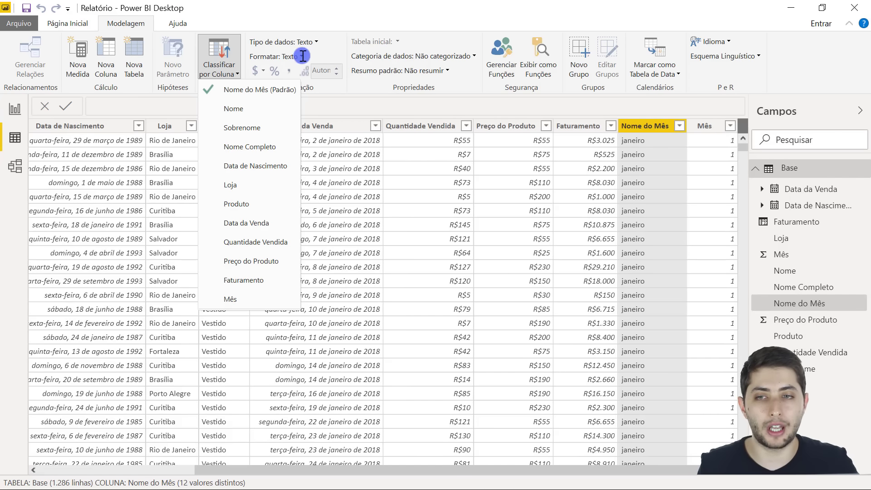
{"action": "left_click", "coordinate": [245, 298]}
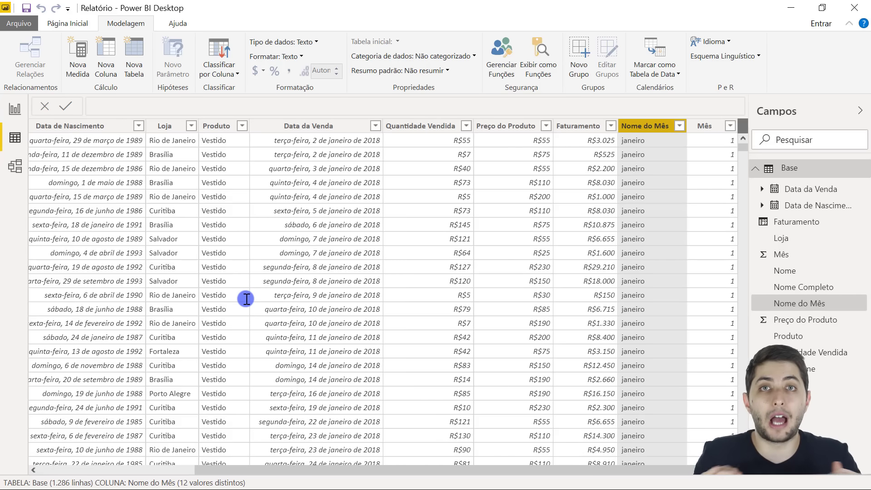
- Check the month order of the Faturamento chart on the report page against the Base table data
{"action": "left_click", "coordinate": [15, 109]}
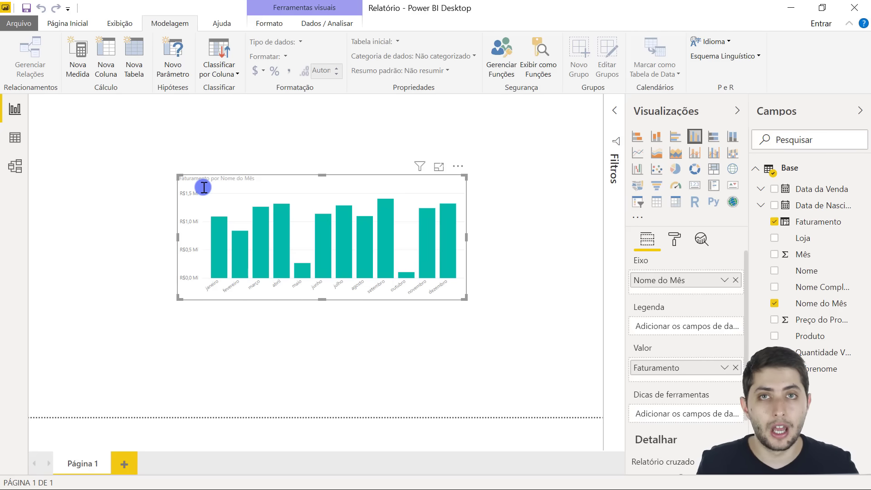
{"action": "left_click", "coordinate": [15, 138]}
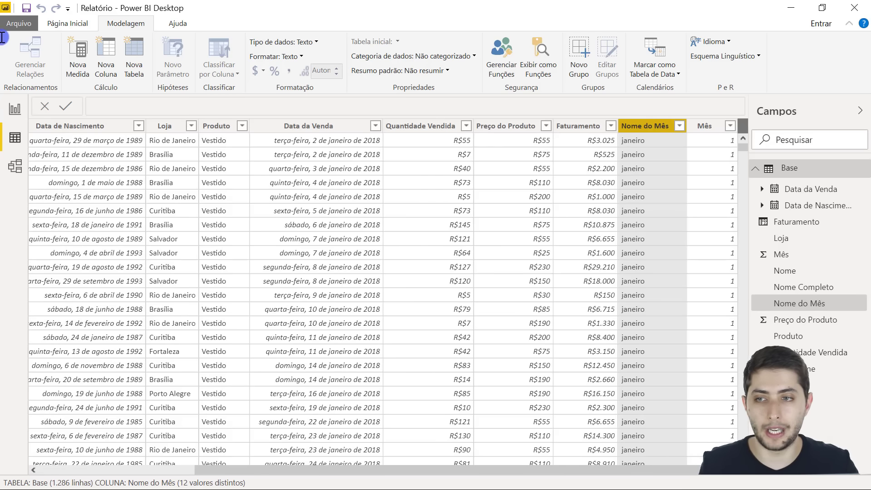
{"action": "left_click", "coordinate": [15, 110]}
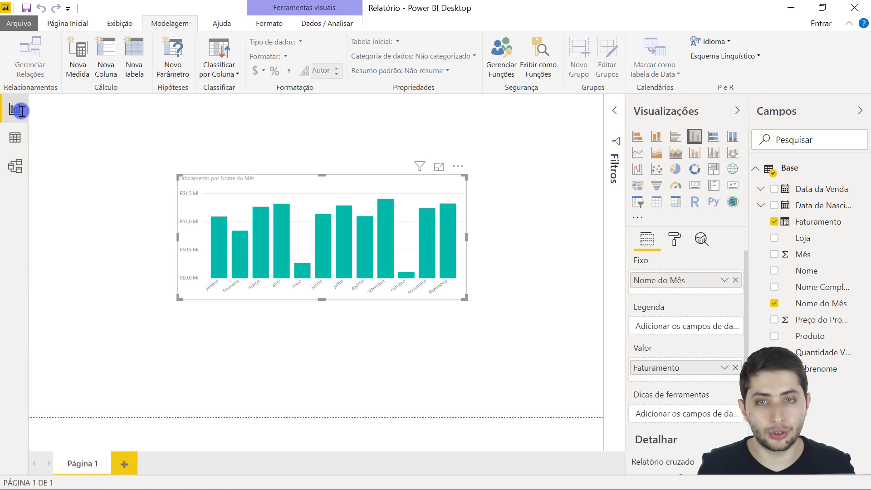